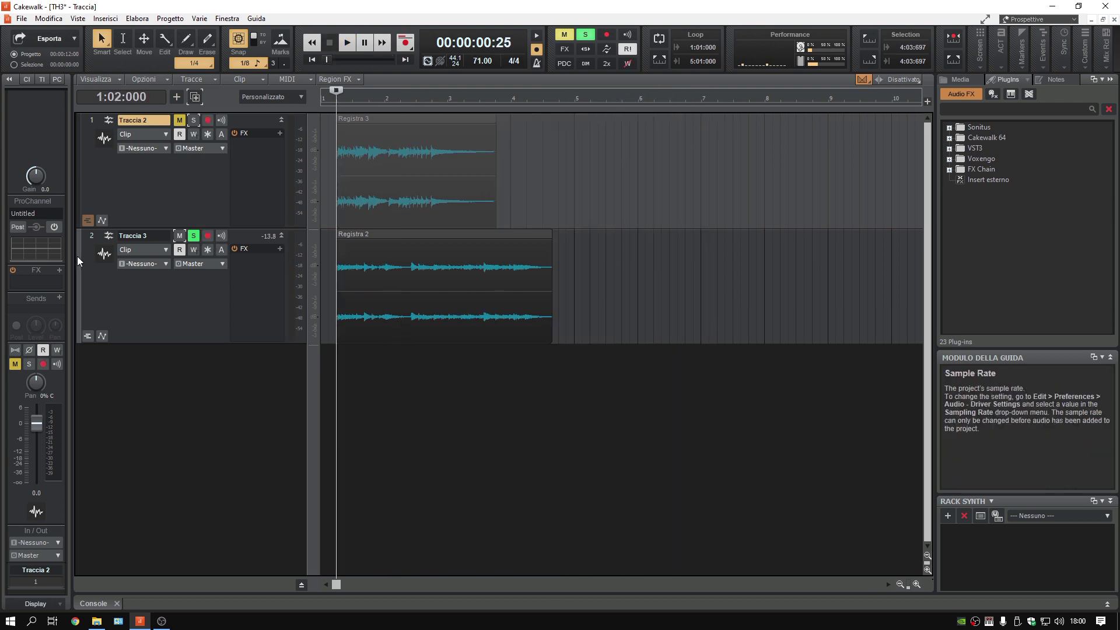
Step: Colour the second track, Traccia 3, orange and load a guitar picture as its track icon
click(77, 256)
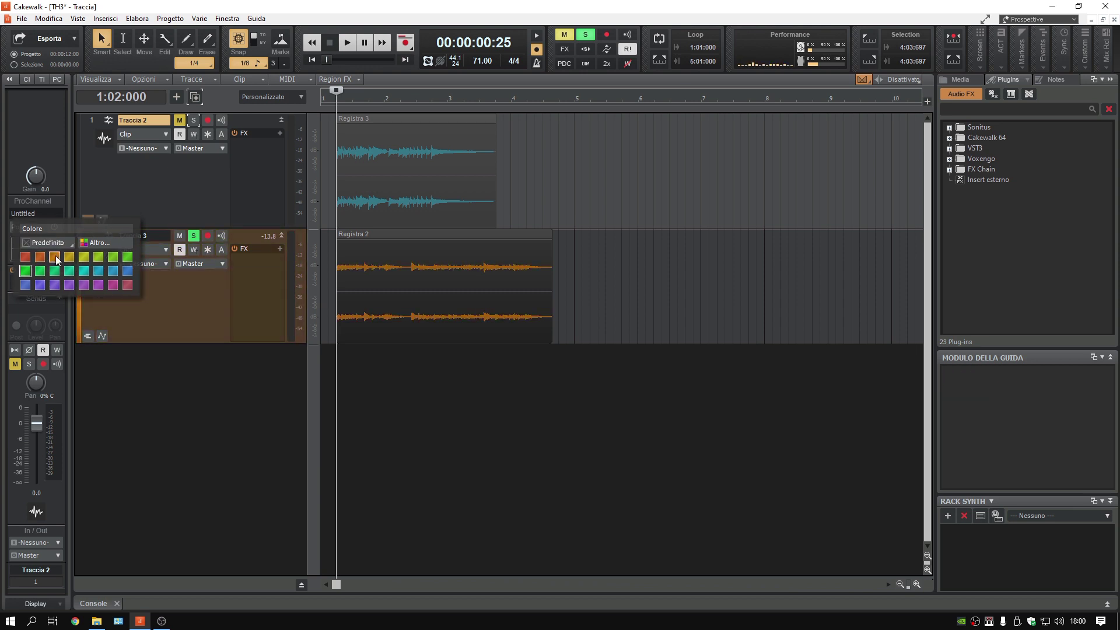
click(54, 257)
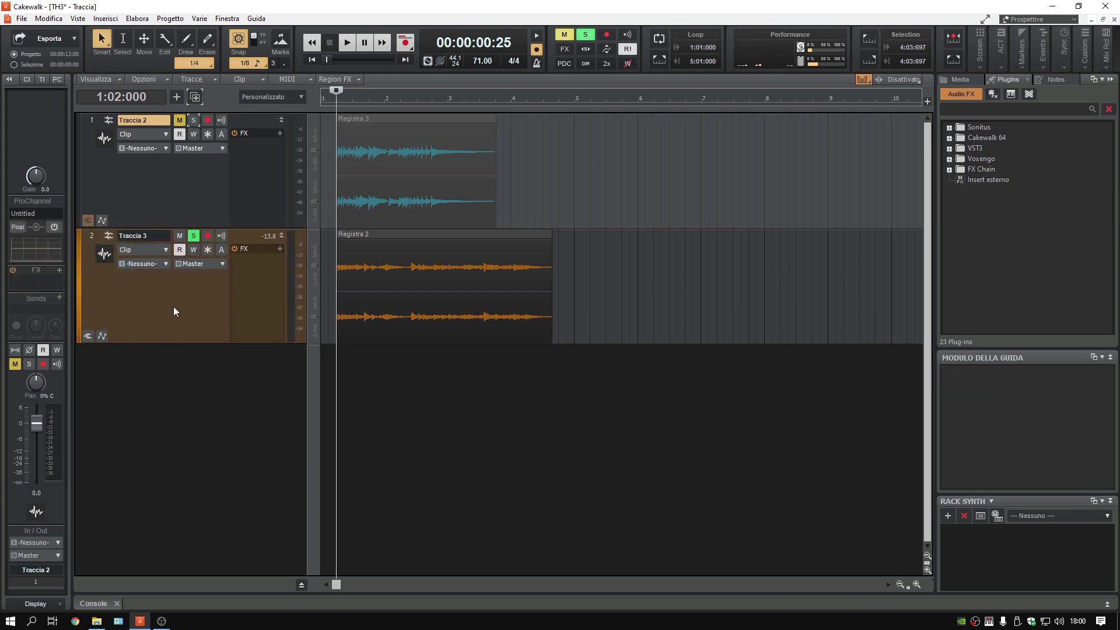
right_click(104, 254)
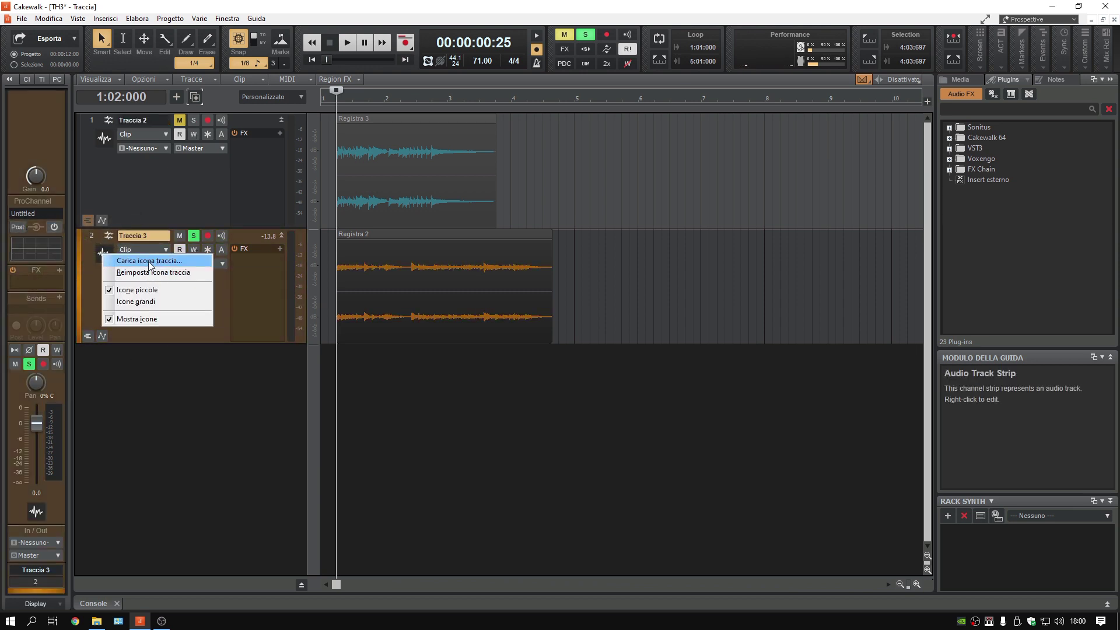
click(119, 258)
double_click(467, 260)
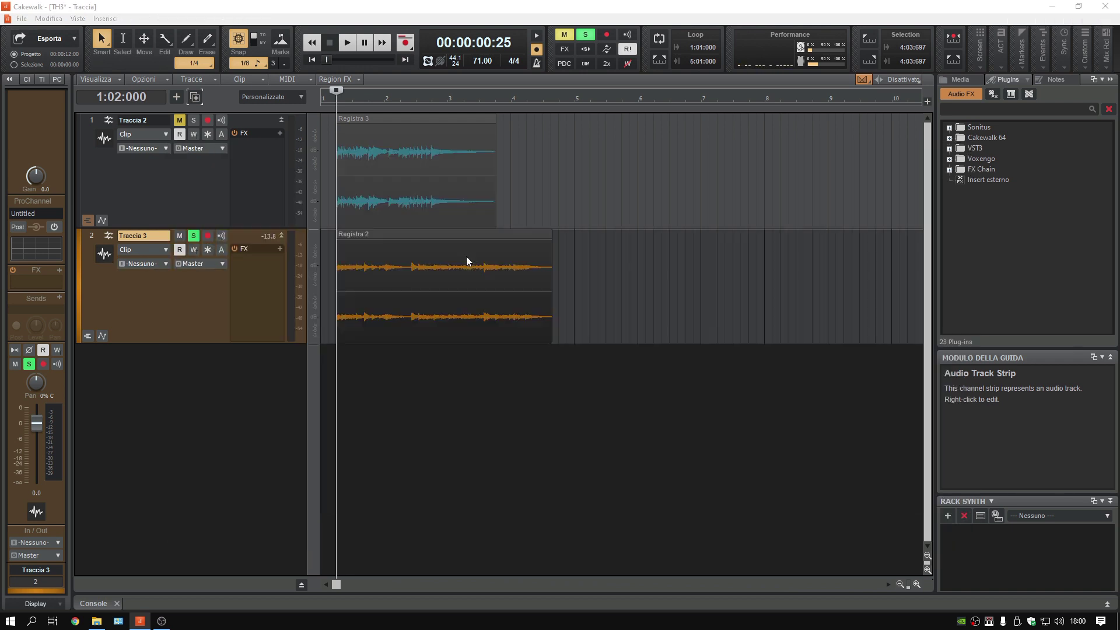
Step: Rename the Traccia 3 track as Gtr
double_click(156, 233)
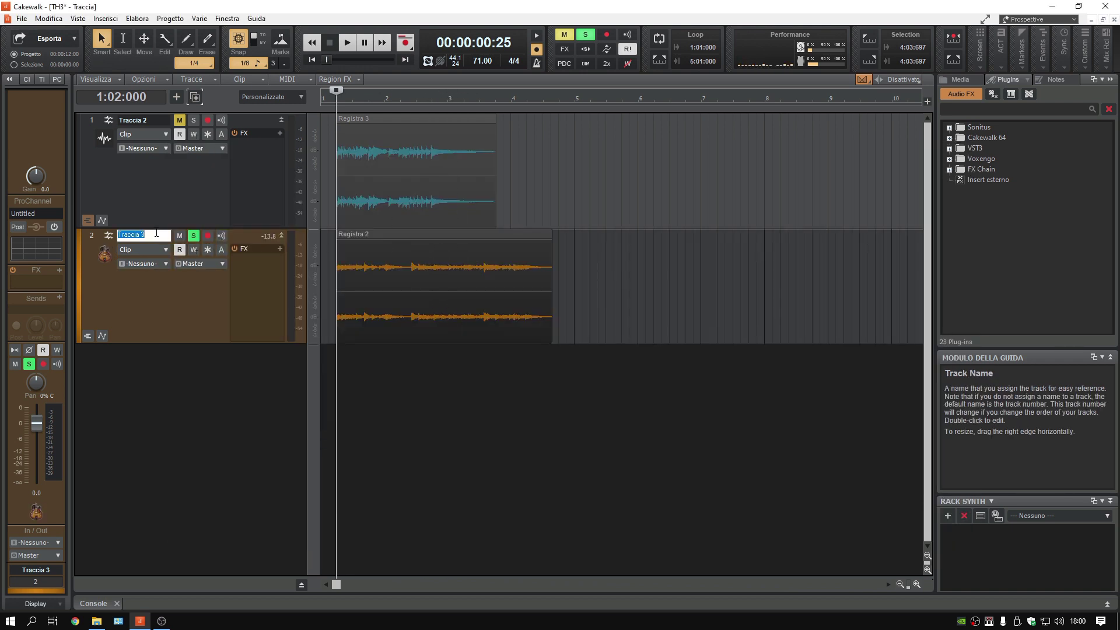
text(Gtr)
key(Return)
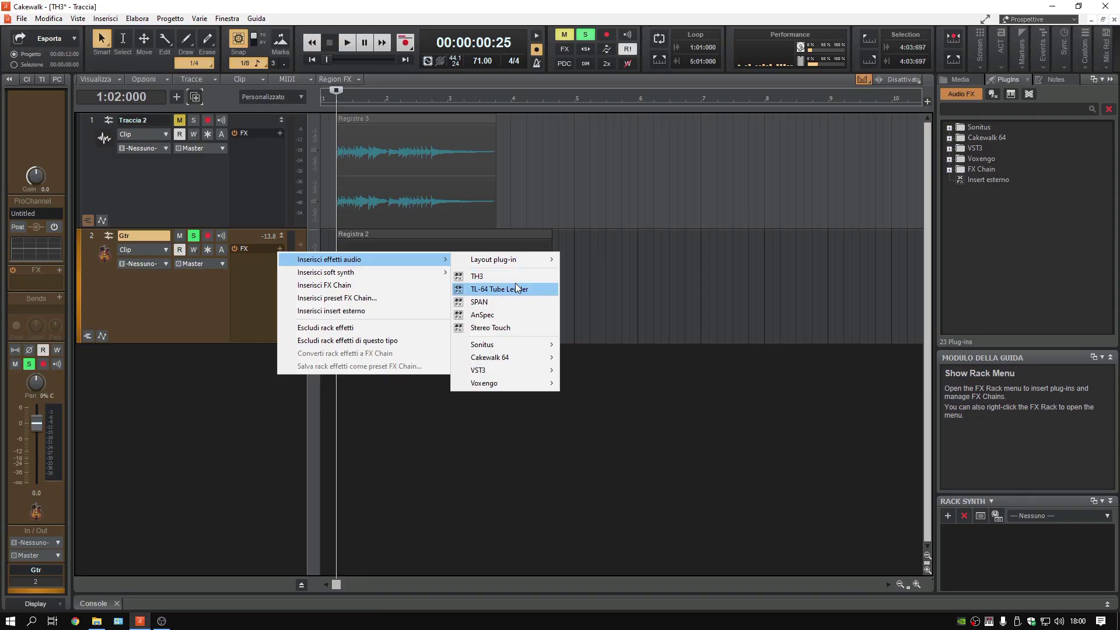
Step: Insert the TH3 audio effect on the Gtr track and select the TH3 Cakewalk preset bank
click(502, 276)
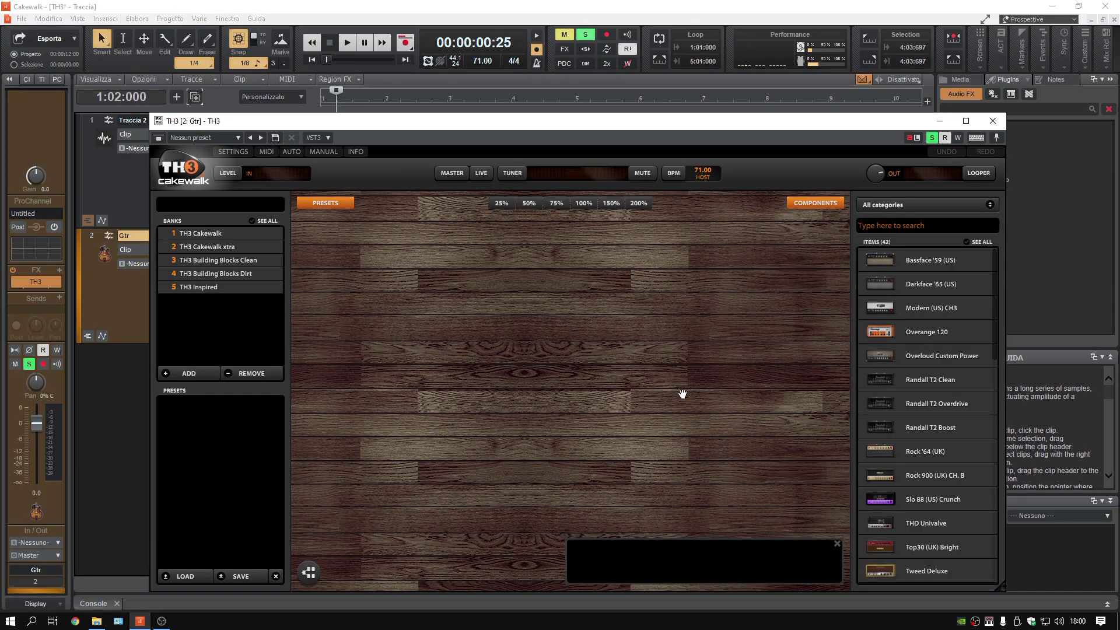
click(212, 233)
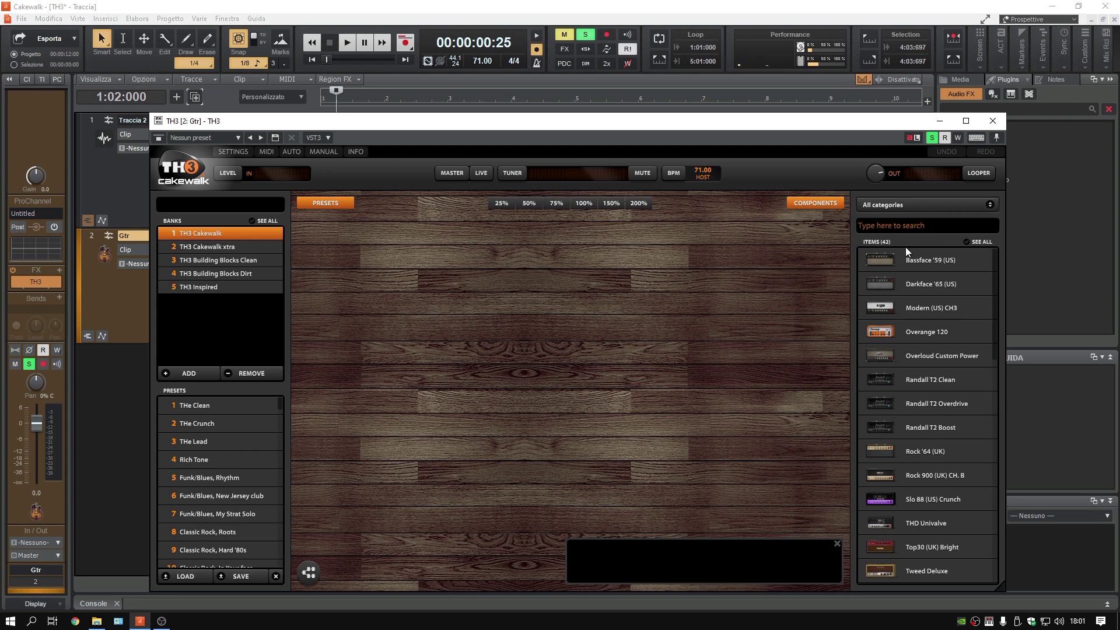
Step: Browse TH3's component categories, filtering by Other and returning to All categories
click(896, 205)
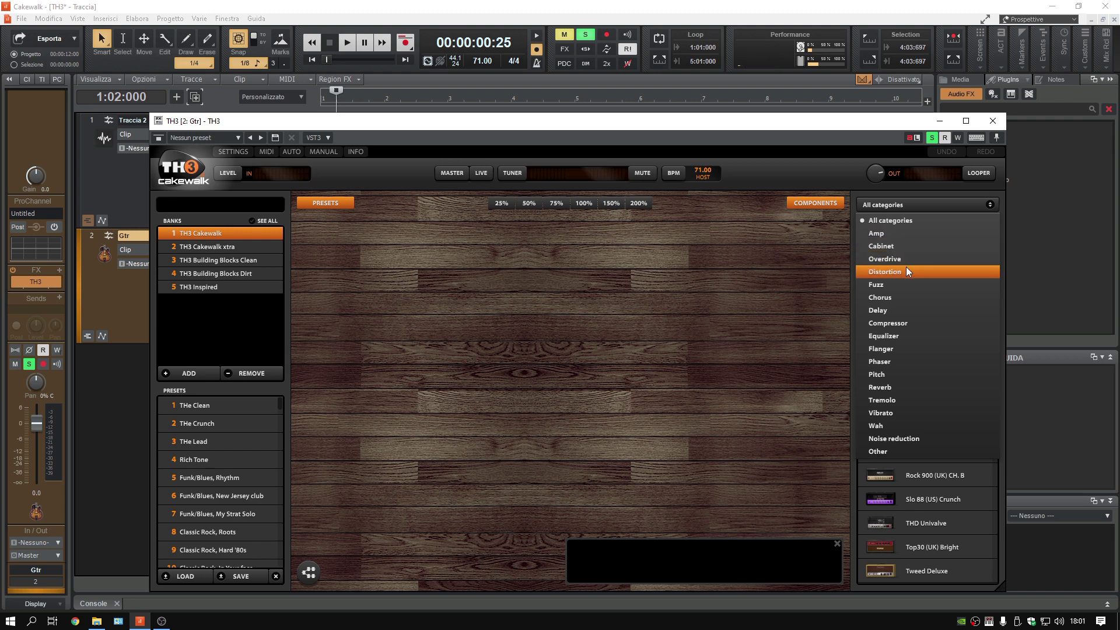
click(907, 451)
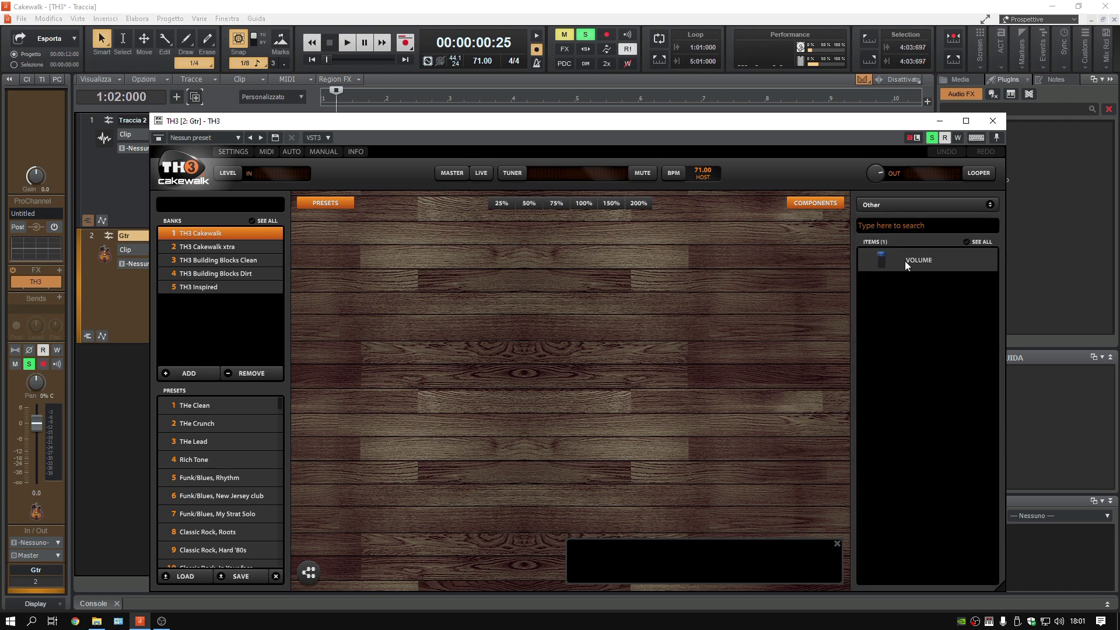
click(906, 206)
click(907, 219)
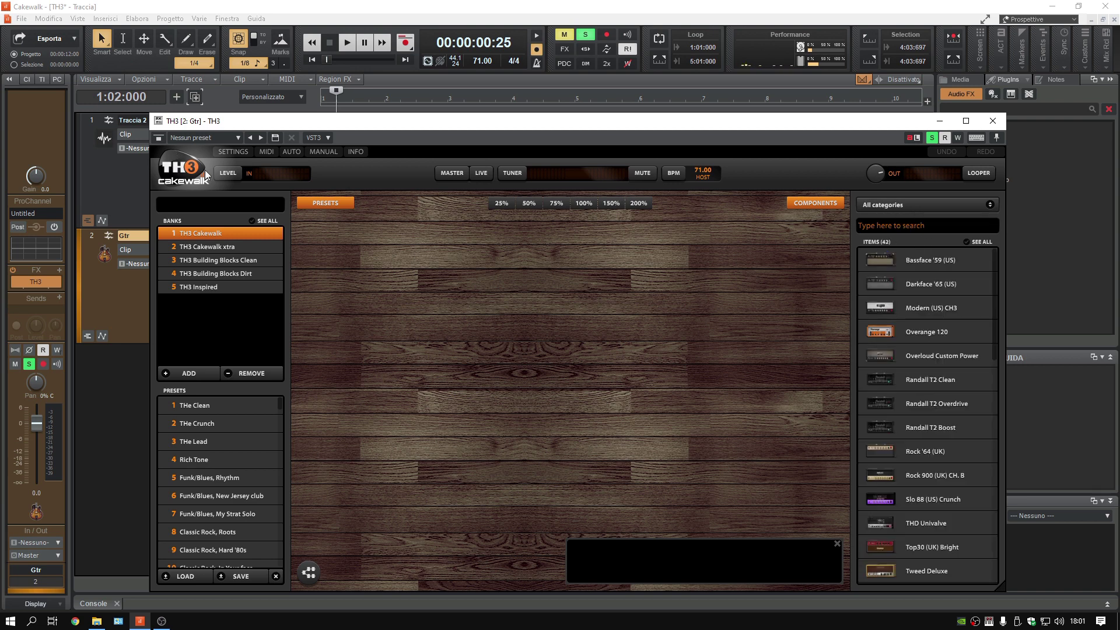
Step: Examine TH3's preferences, MIDI bindings, automation options and version information
click(237, 152)
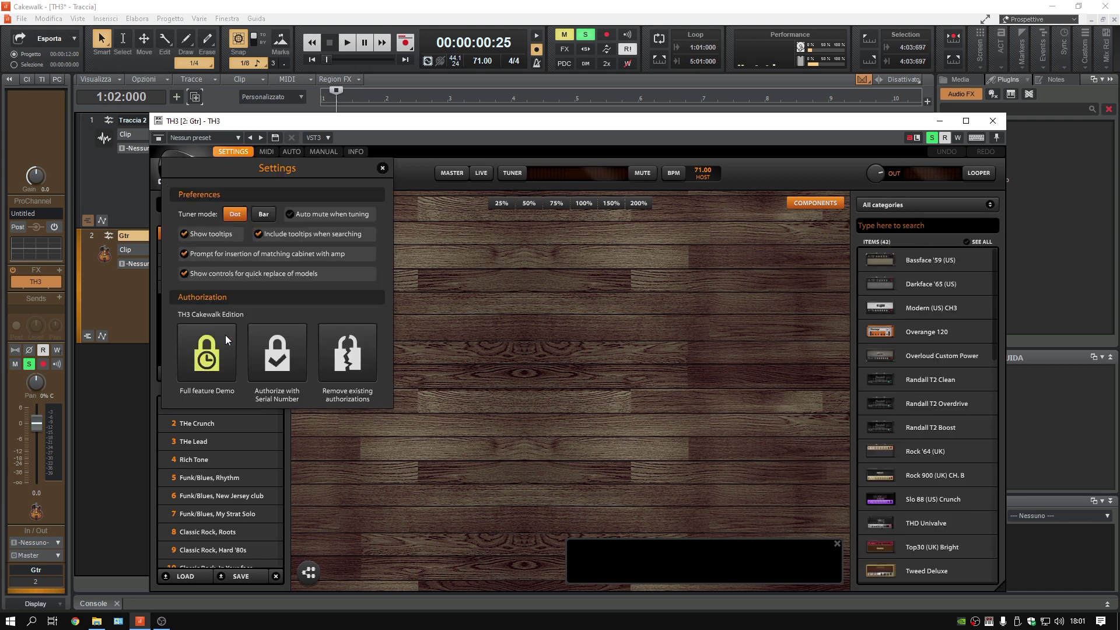
click(267, 152)
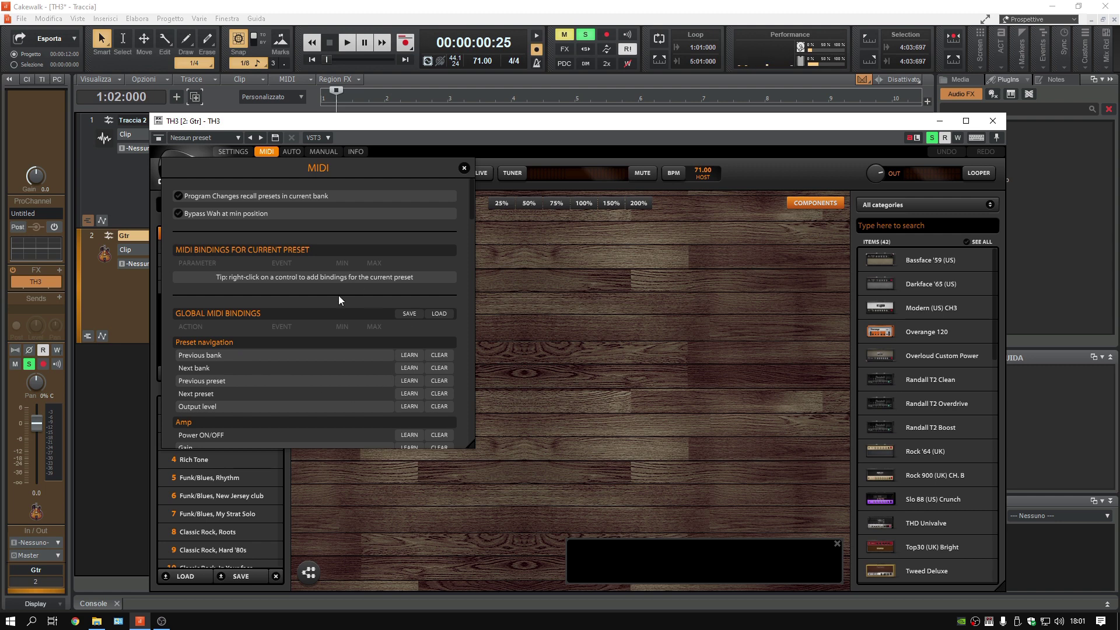
scroll(331, 299, down, 5)
scroll(308, 350, up, 5)
click(291, 151)
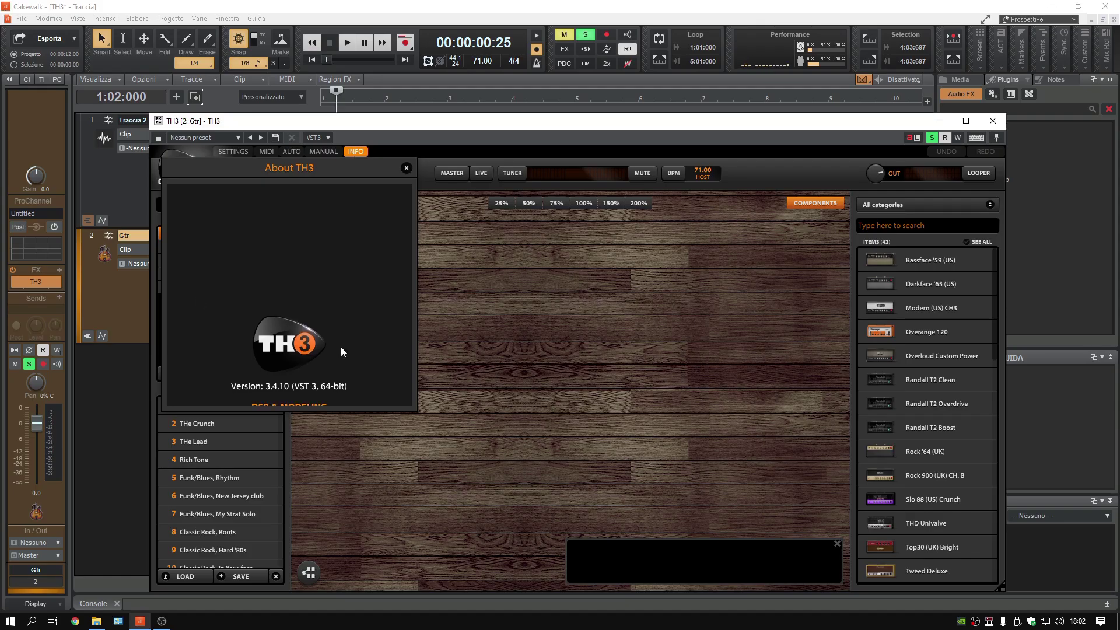
click(406, 168)
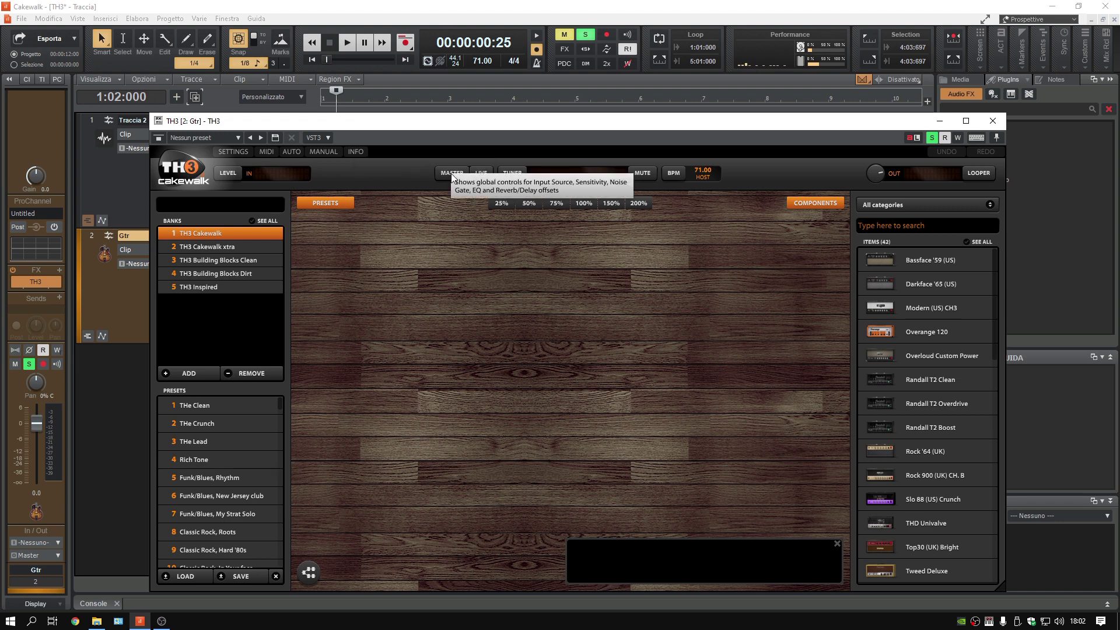
Step: Examine TH3's tuner, BPM and looper controls
click(512, 173)
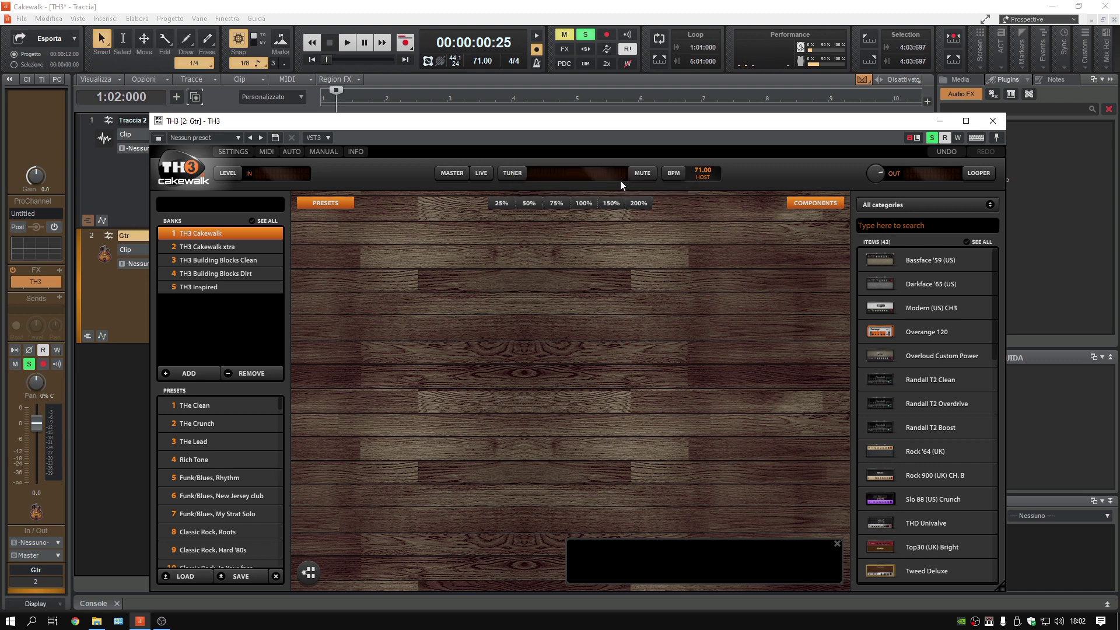
click(675, 172)
click(979, 172)
Step: Load the THe Clean preset, discarding unsaved changes, and view the whole rig at 50%
double_click(198, 404)
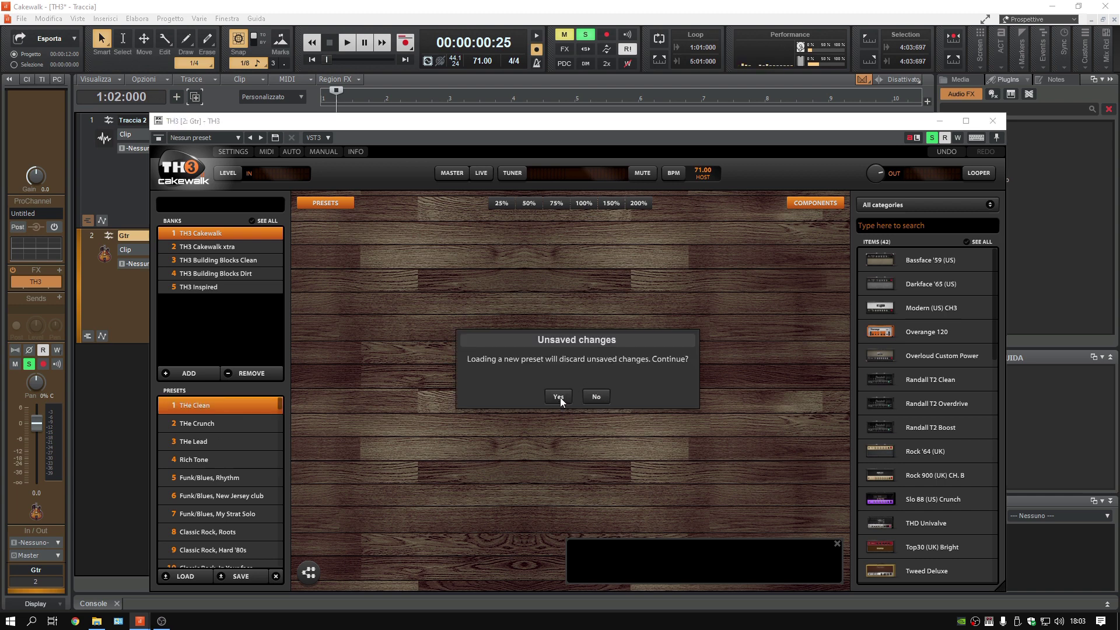
click(558, 396)
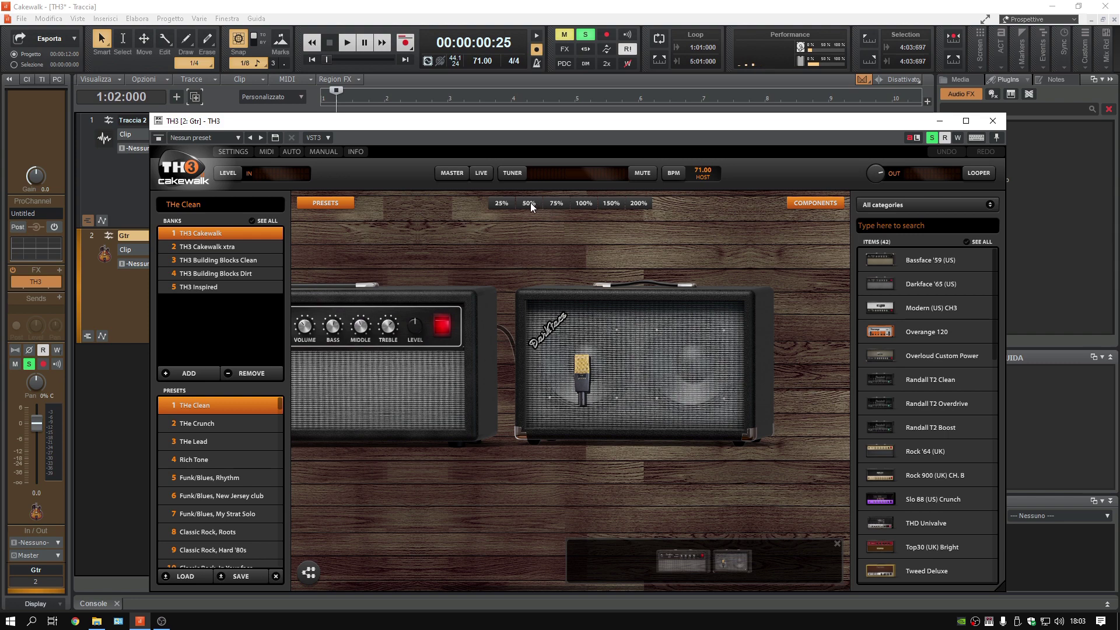
click(530, 203)
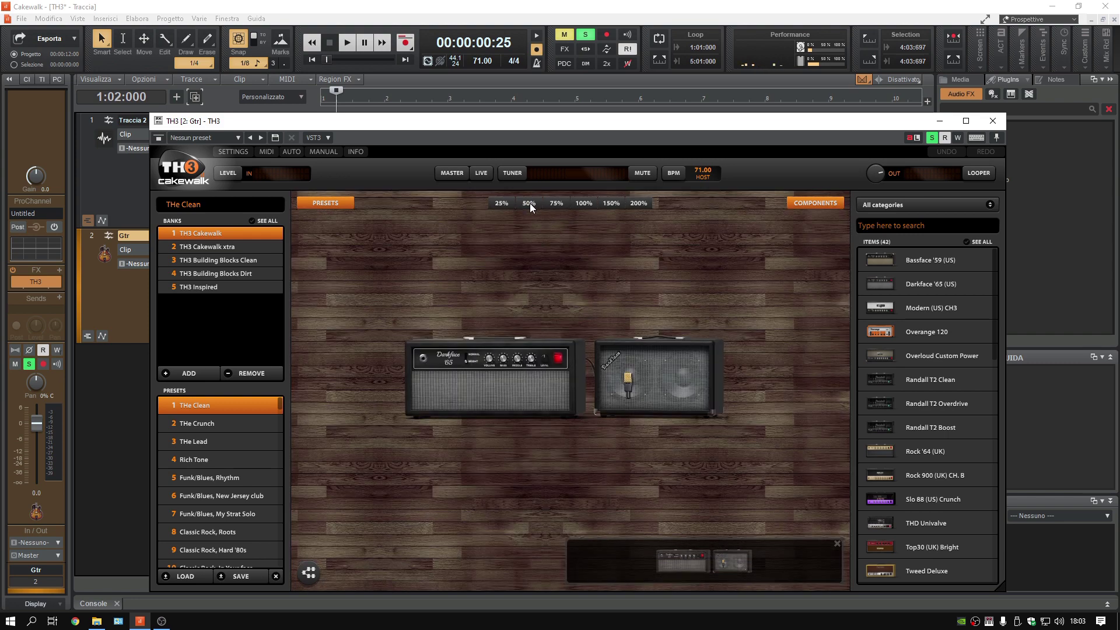
Step: Hide TH3's component and preset lists and move its plug-in window lower over the workspace
click(819, 205)
click(327, 203)
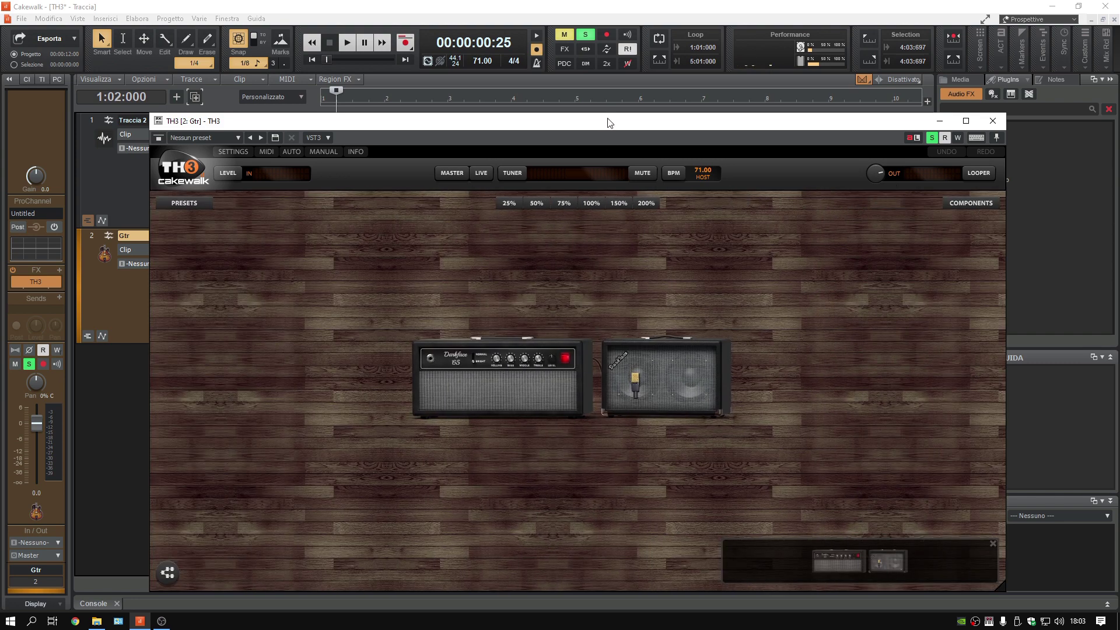
drag(602, 111, 624, 117)
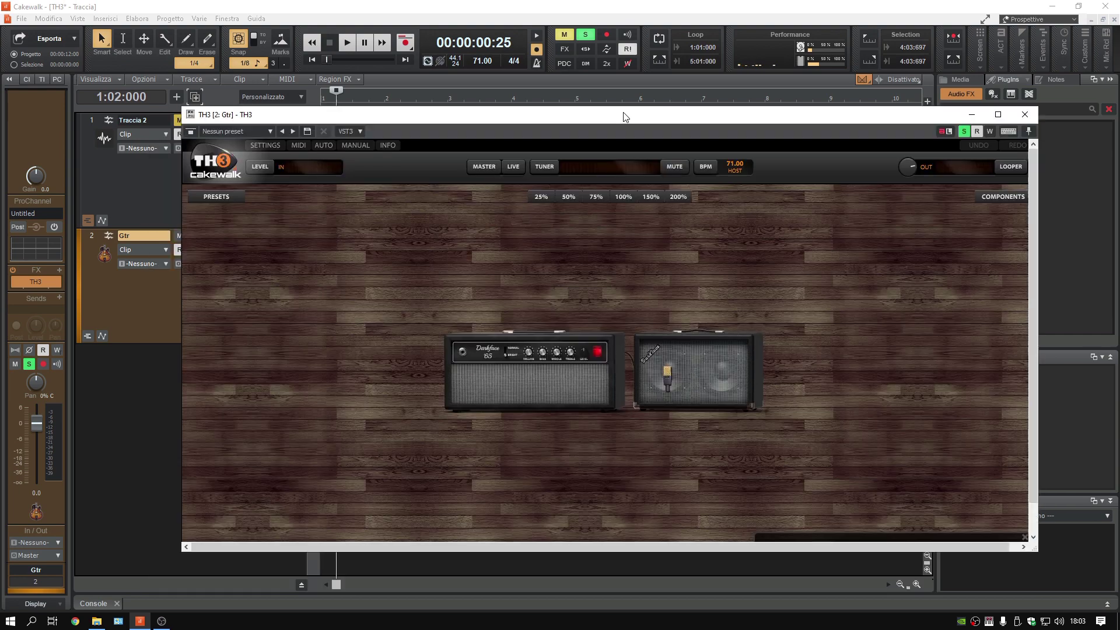
drag(519, 120, 514, 156)
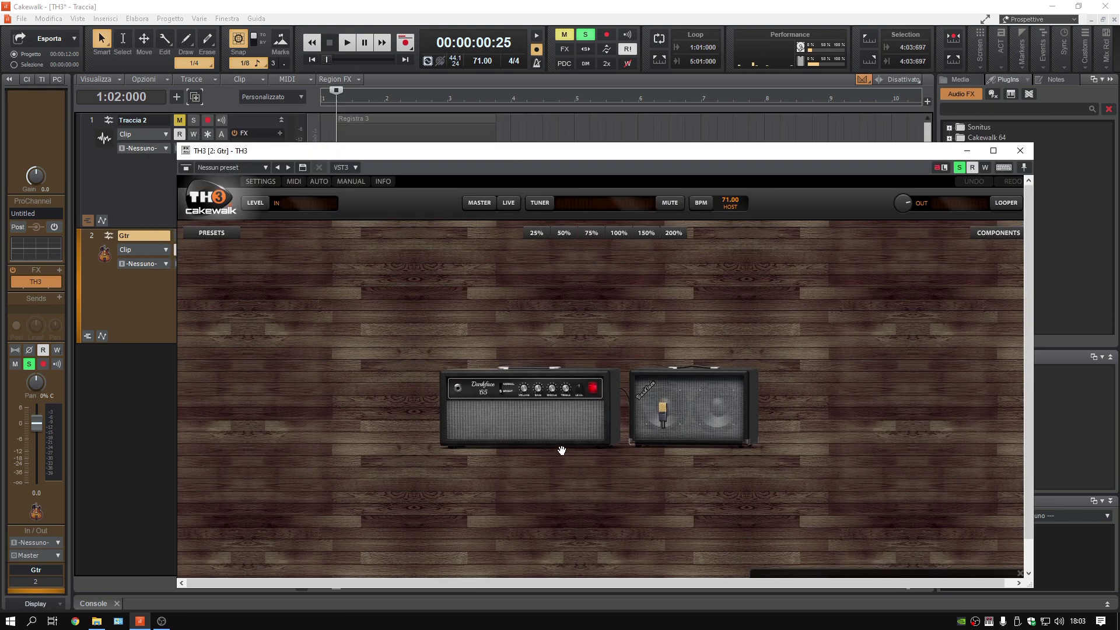
Step: Adjust the Darkface '65 amp's level, then fine-tune its tone knobs while the guitar track plays
click(611, 233)
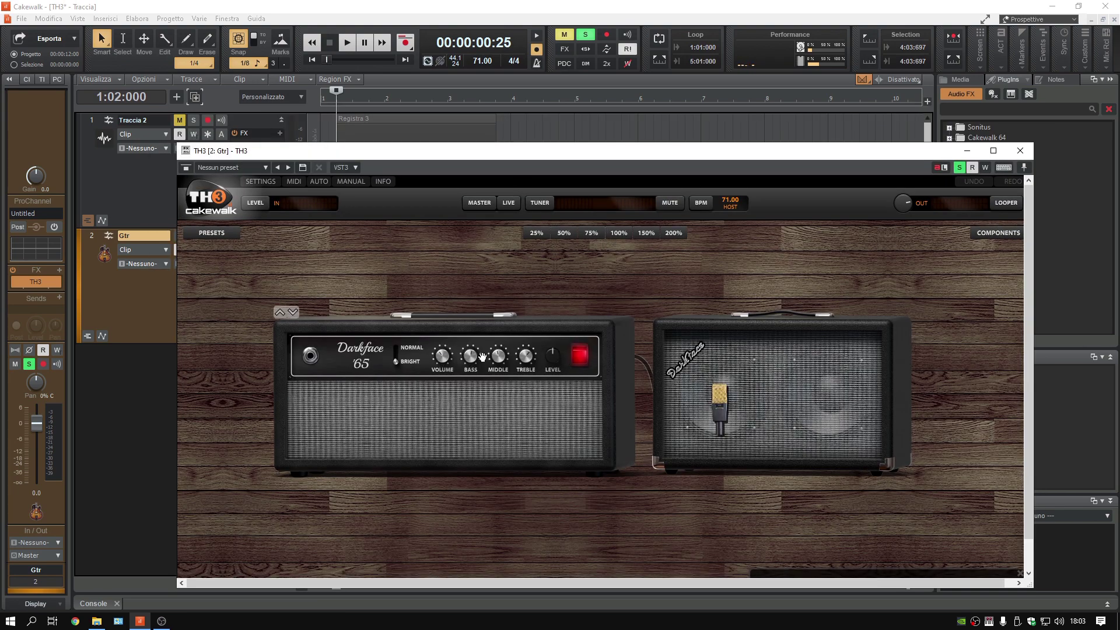
drag(552, 357, 555, 358)
key(space)
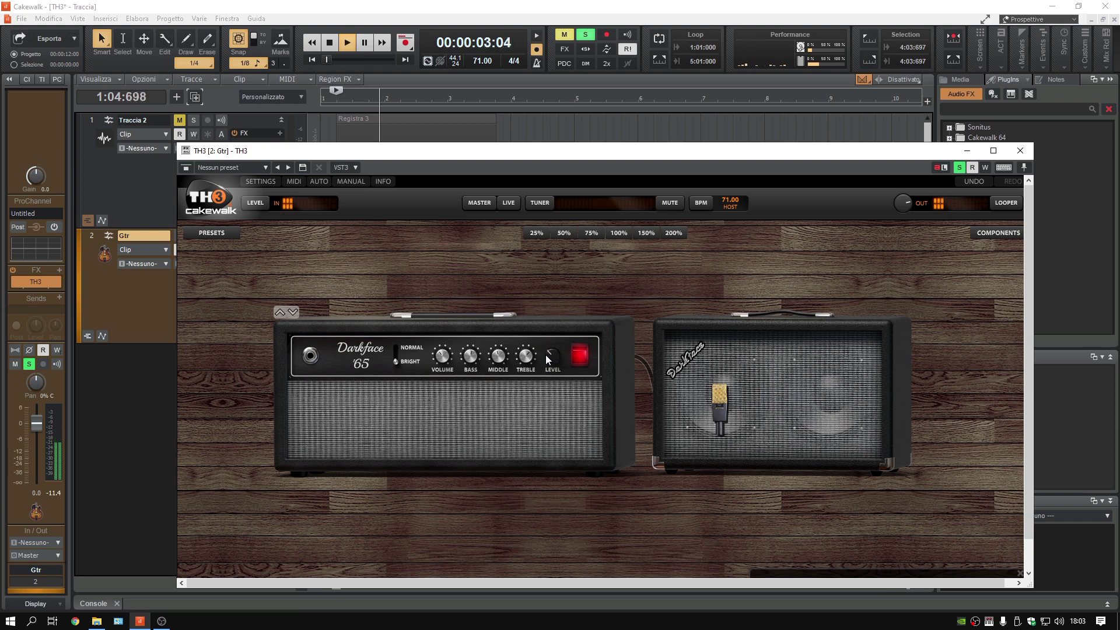
mouse_move(470, 358)
mouse_down()
mouse_move(470, 367)
mouse_move(470, 348)
mouse_up()
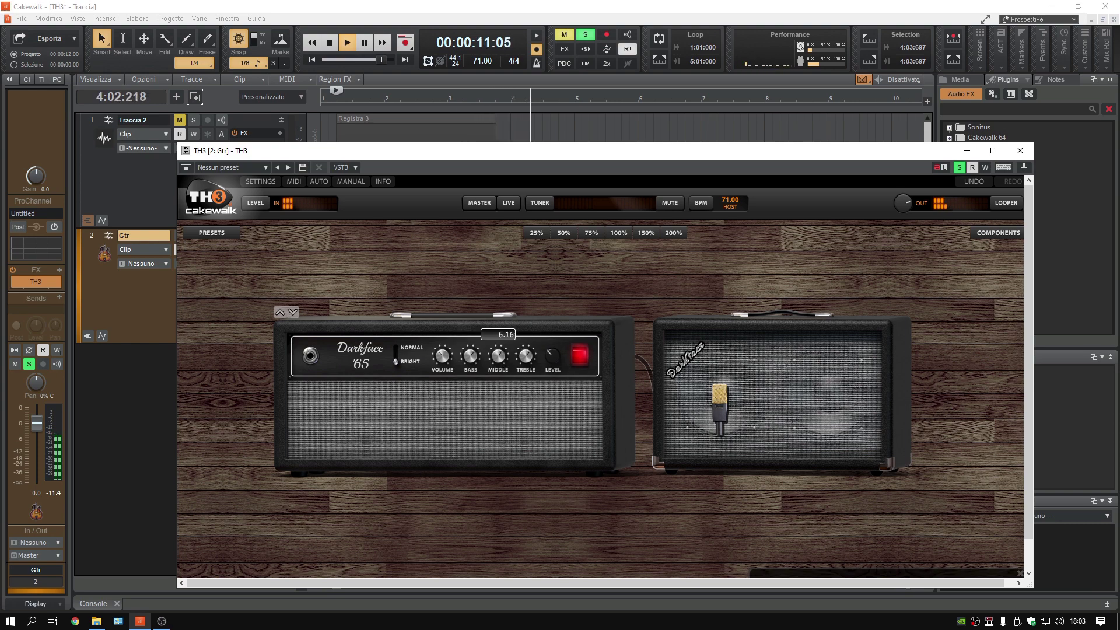
key(space)
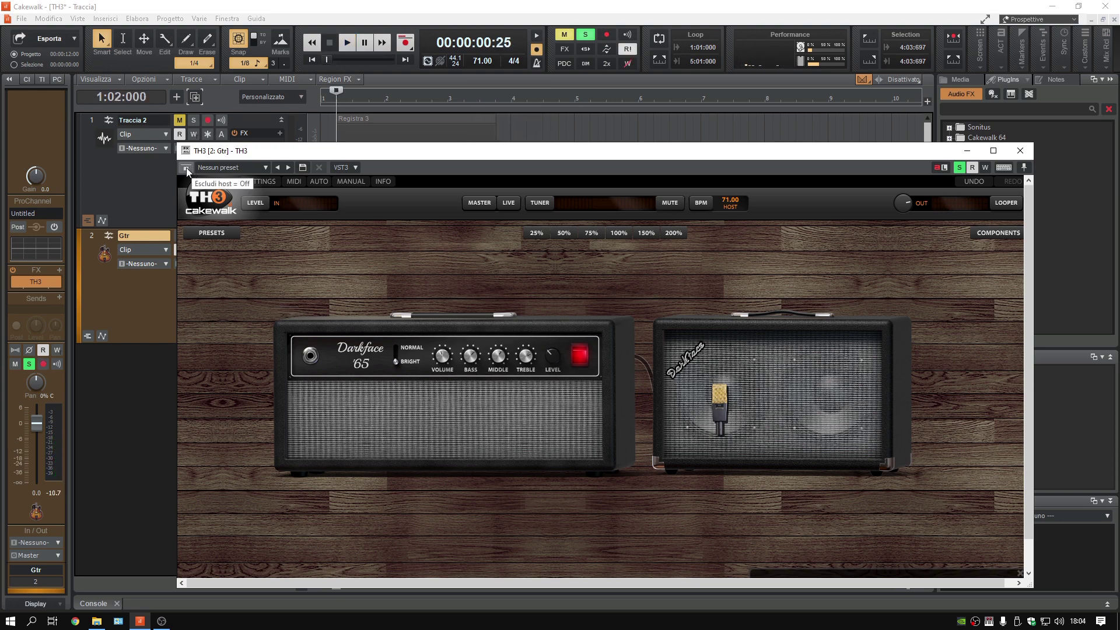
Step: Play the guitar track with TH3 bypassed to hear the unprocessed sound
key(space)
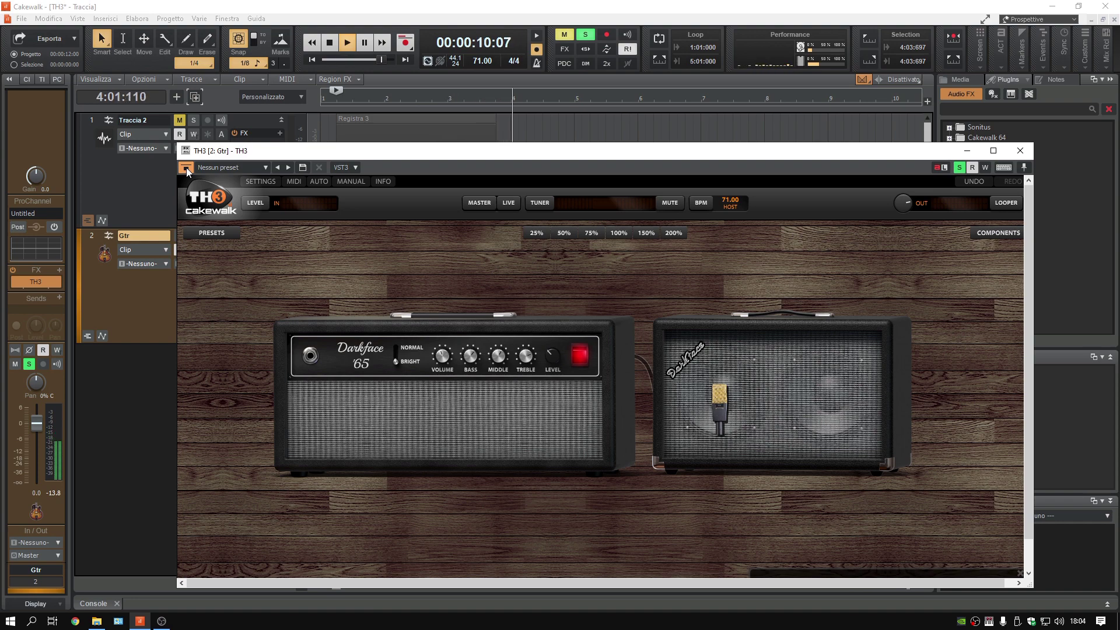
key(space)
Step: Separate the cabinet's microphones, placing A at the left speaker's outer edge and B on the right speaker
mouse_move(719, 397)
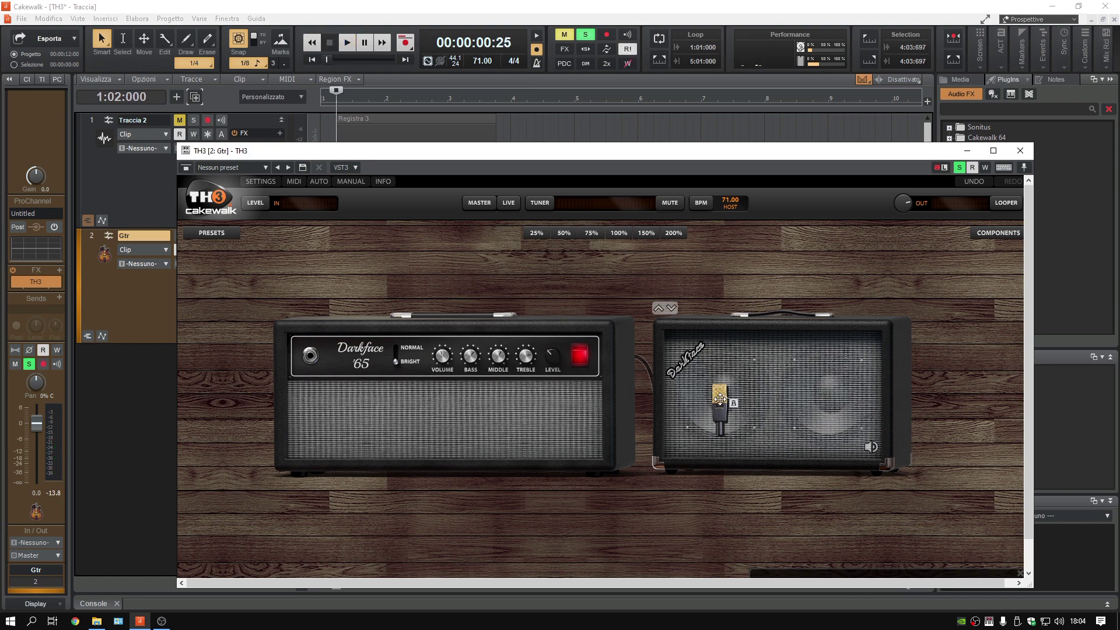
mouse_move(719, 397)
mouse_down()
mouse_move(633, 430)
mouse_move(718, 407)
mouse_up()
drag(720, 399, 851, 403)
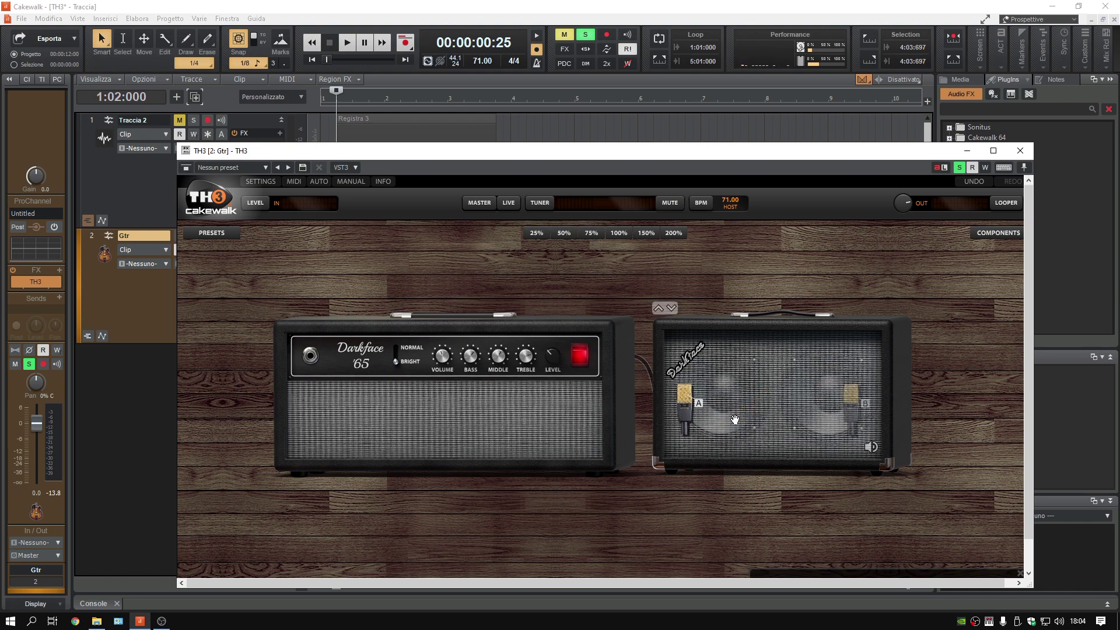
Step: Play the guitar track while moving microphone A inward, and place it near the left speaker's centre
key(space)
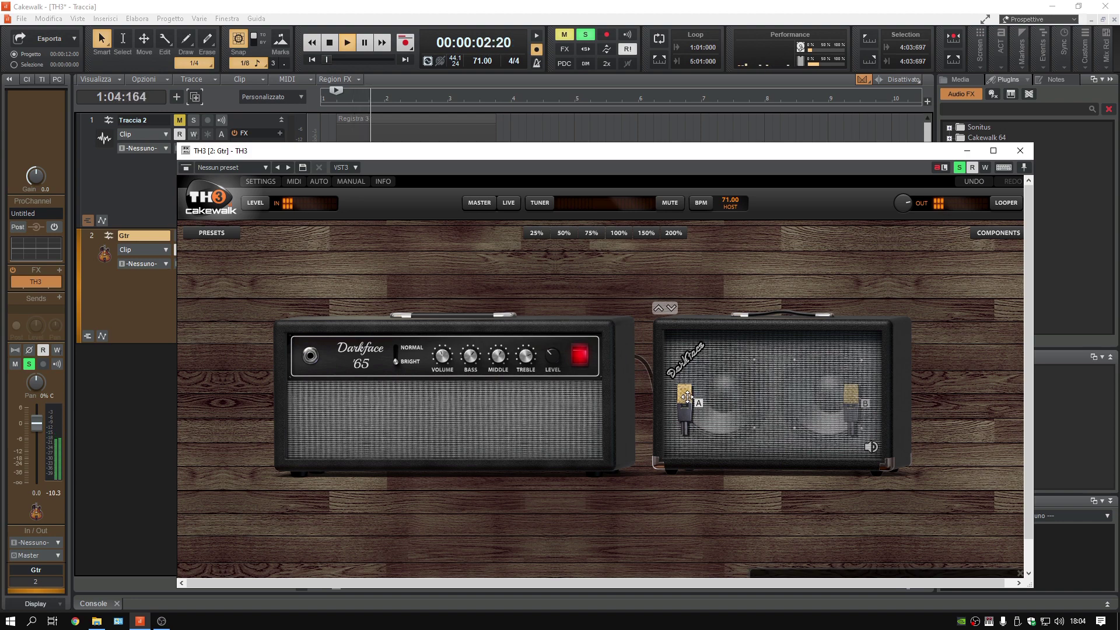
drag(686, 397, 709, 403)
key(space)
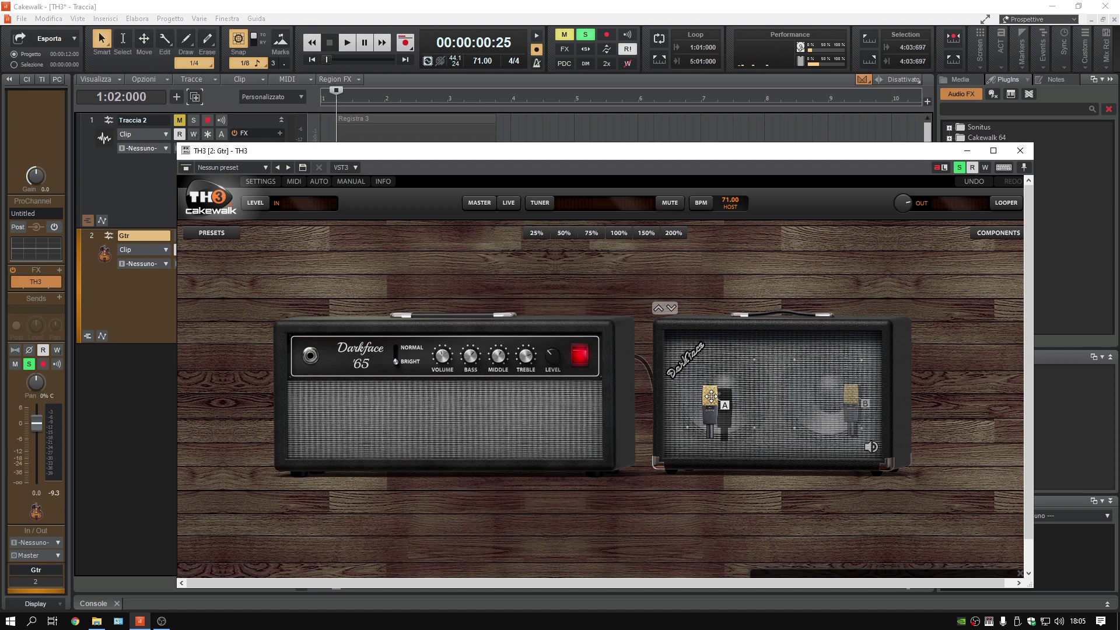
mouse_move(710, 396)
mouse_down()
mouse_move(630, 451)
mouse_move(694, 432)
mouse_move(656, 431)
mouse_move(625, 453)
mouse_move(677, 408)
mouse_move(716, 410)
mouse_up()
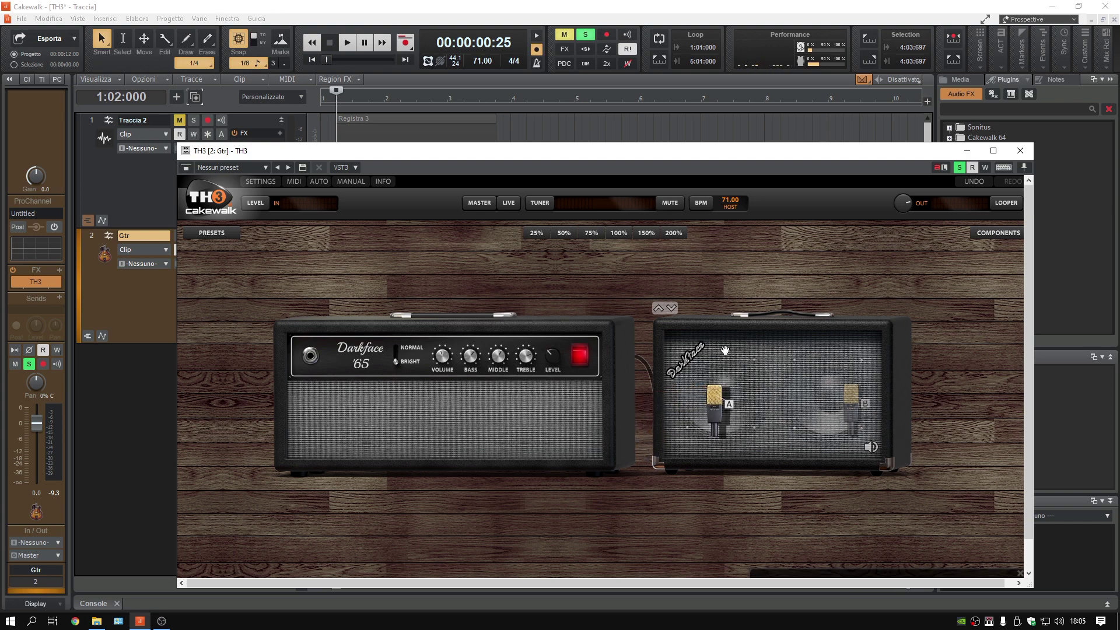
Step: Open the Darkface '65 cabinet's properties and examine the Mic B models, ambience options and filter settings
right_click(724, 350)
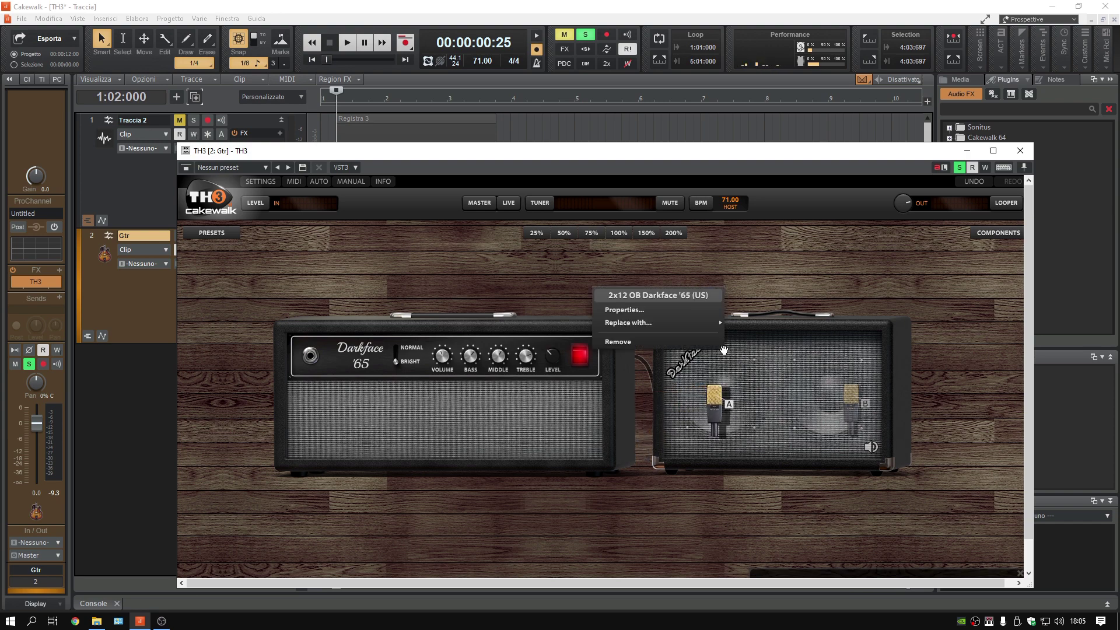
click(643, 310)
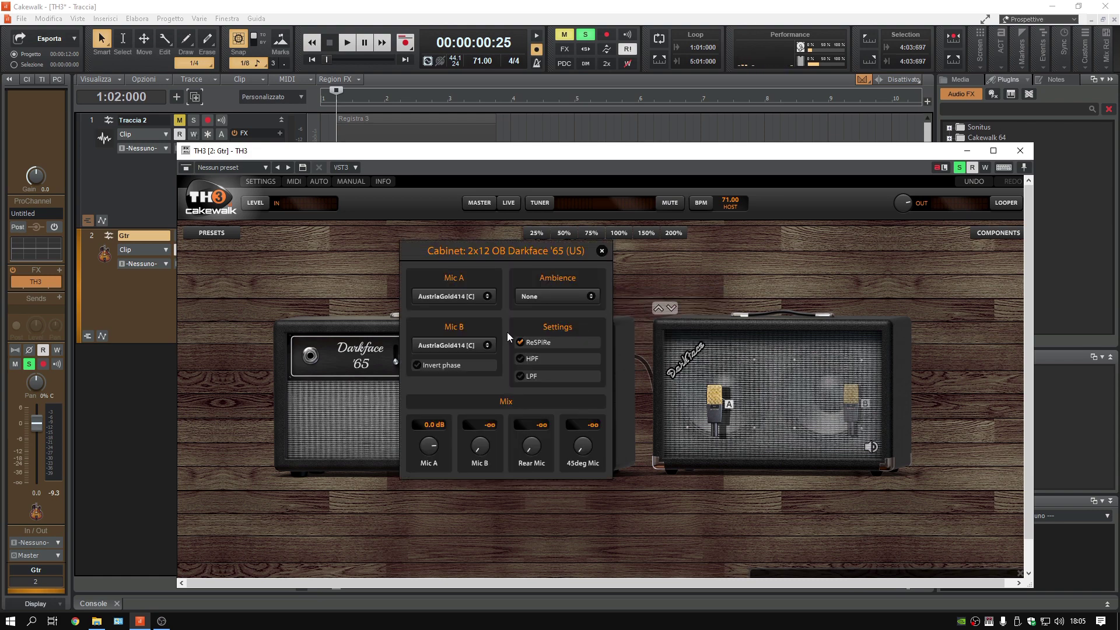
click(443, 343)
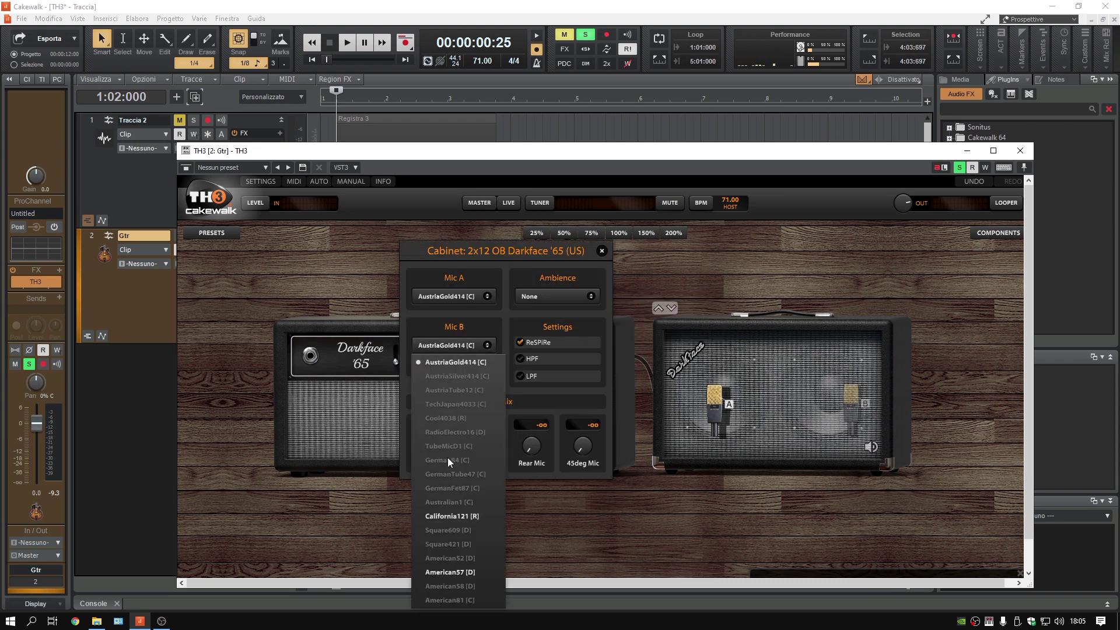
click(456, 362)
click(541, 295)
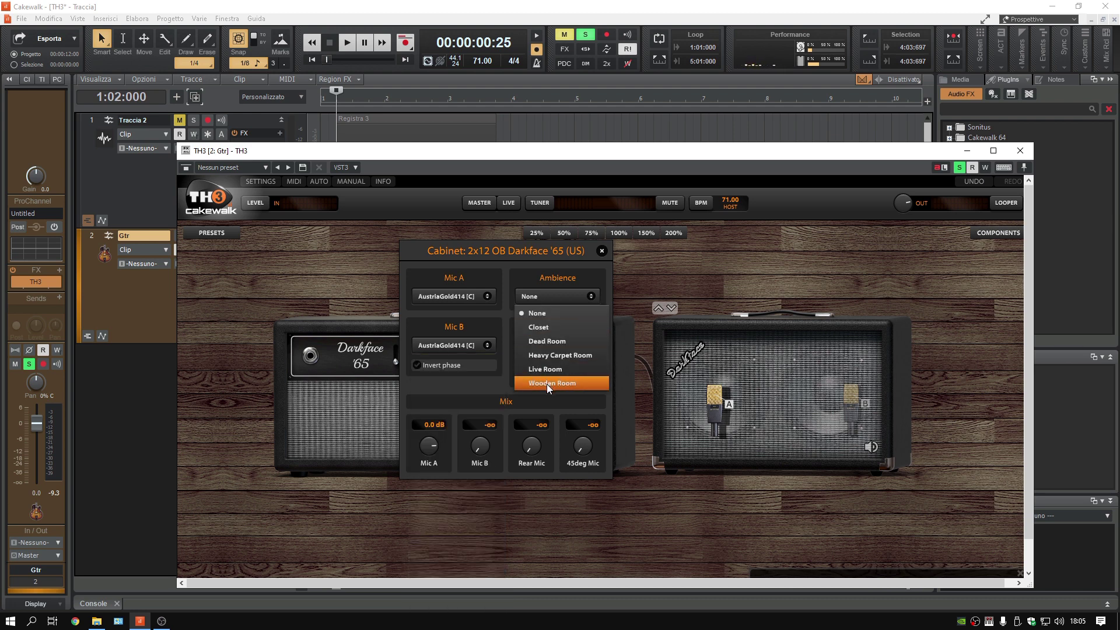
click(538, 313)
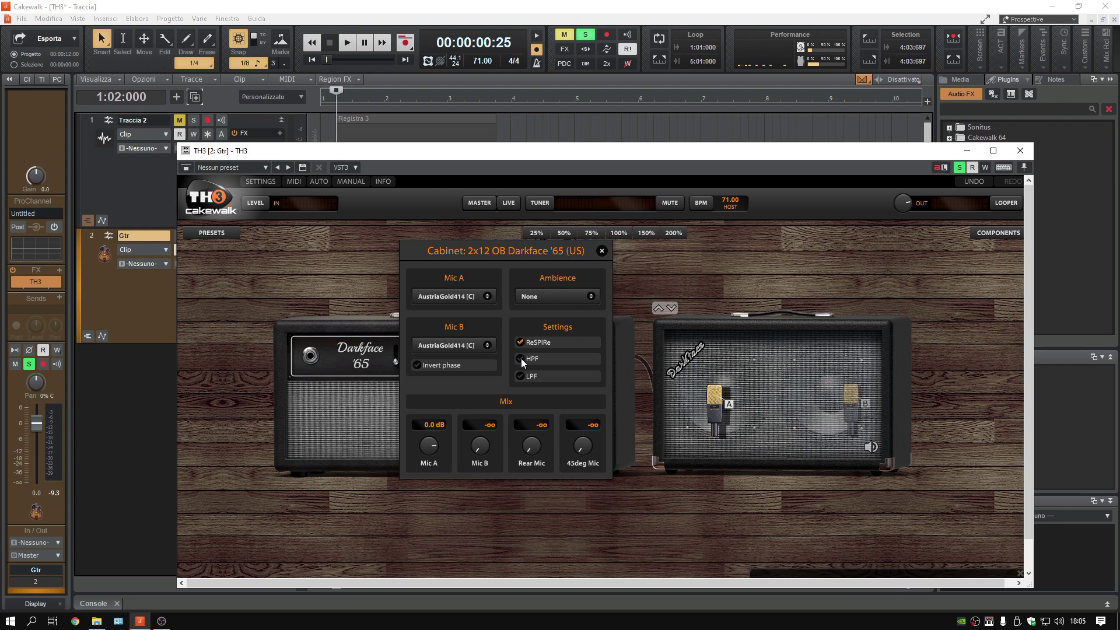
click(520, 358)
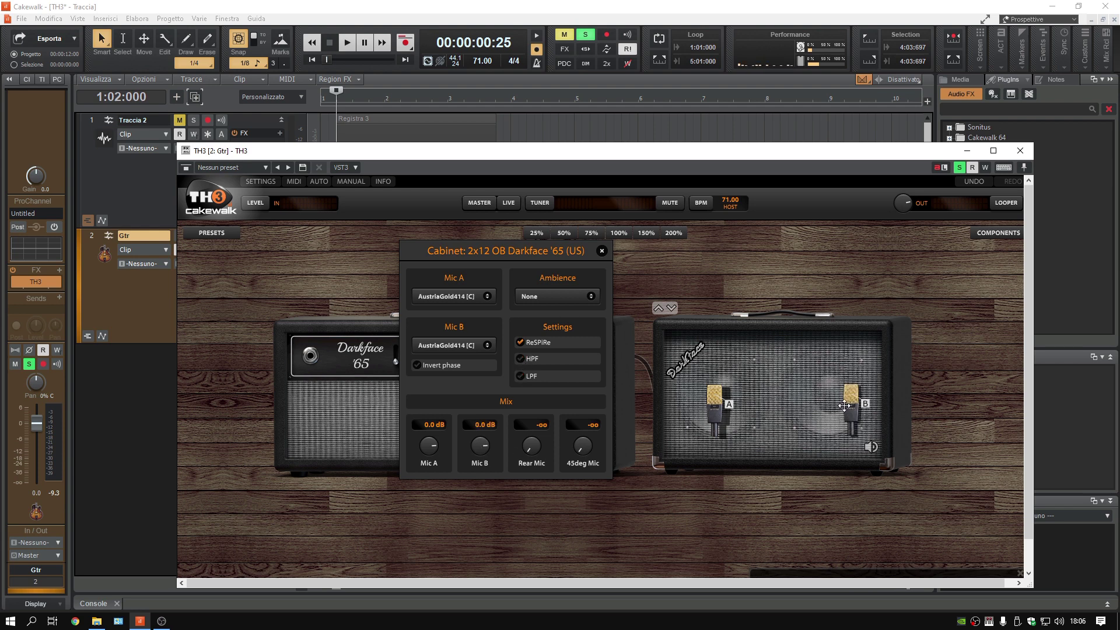
Step: Bring Mic B into the cabinet mix at 0.0 dB, try the Rear Mic and 45deg Mic levels, and close the cabinet properties
drag(480, 444, 480, 501)
drag(483, 446, 483, 396)
drag(531, 446, 531, 438)
drag(531, 445, 533, 441)
drag(583, 445, 582, 433)
click(602, 251)
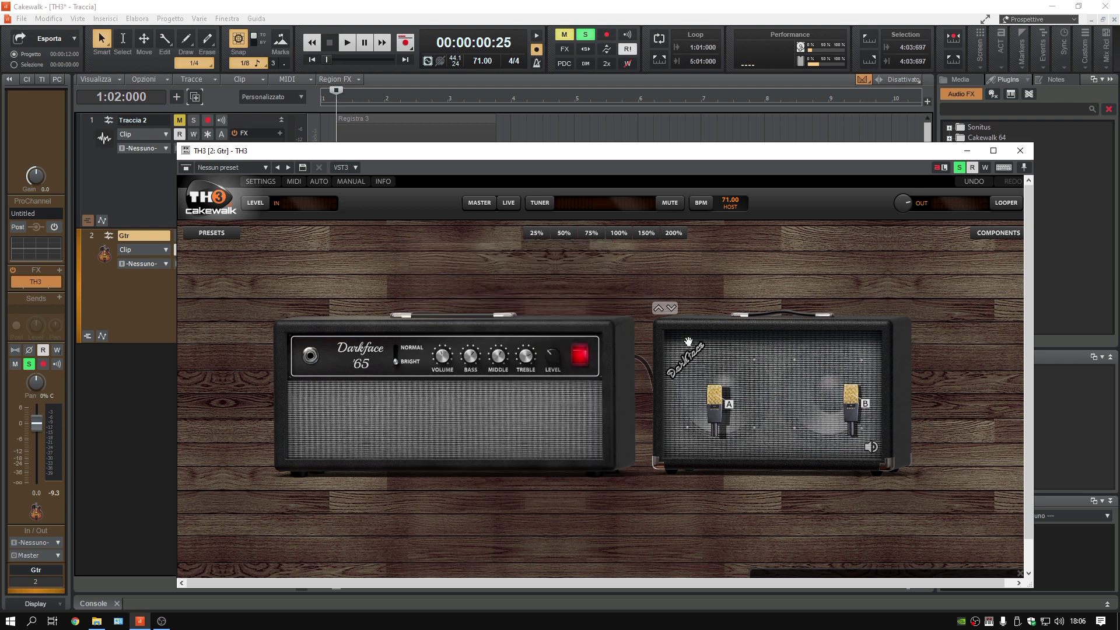
Step: Move microphone B to the right speaker's inner edge, then play the guitar track and reposition it at that speaker's lower edge
drag(851, 411, 802, 406)
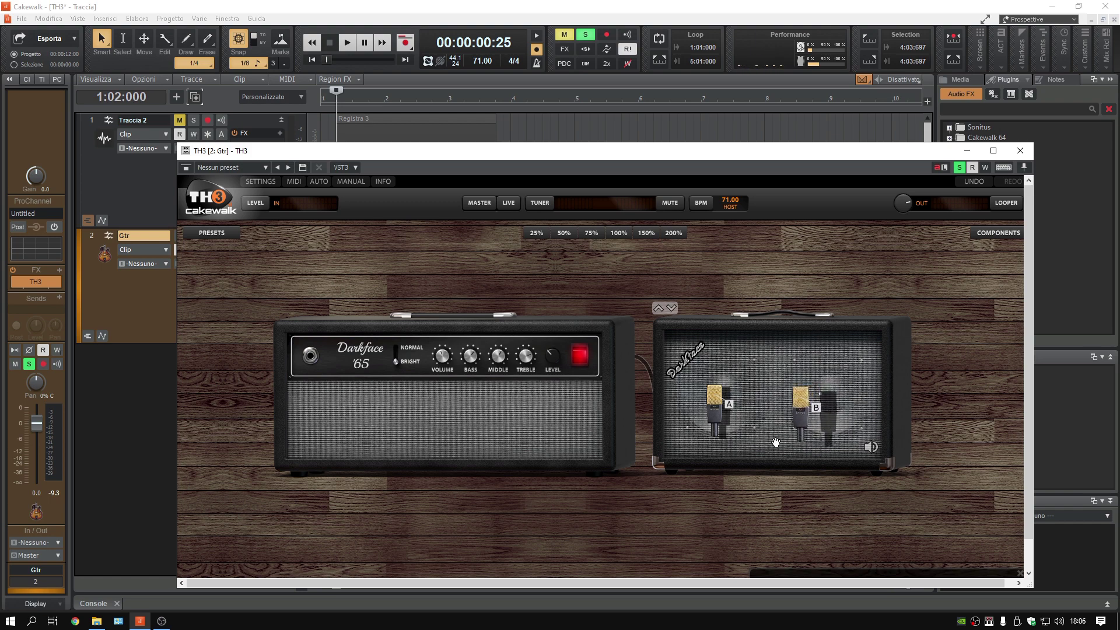
key(space)
drag(801, 404, 823, 435)
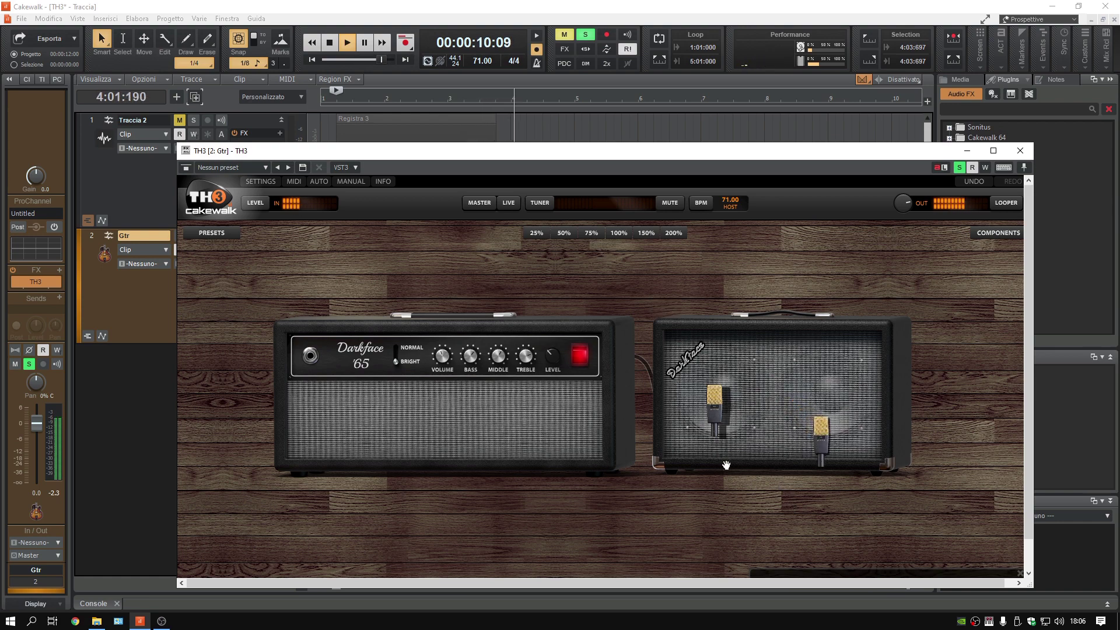
click(869, 449)
Step: Add a Digital Delay from the Delay components after the cabinet and adjust its Time knob
drag(833, 155, 767, 125)
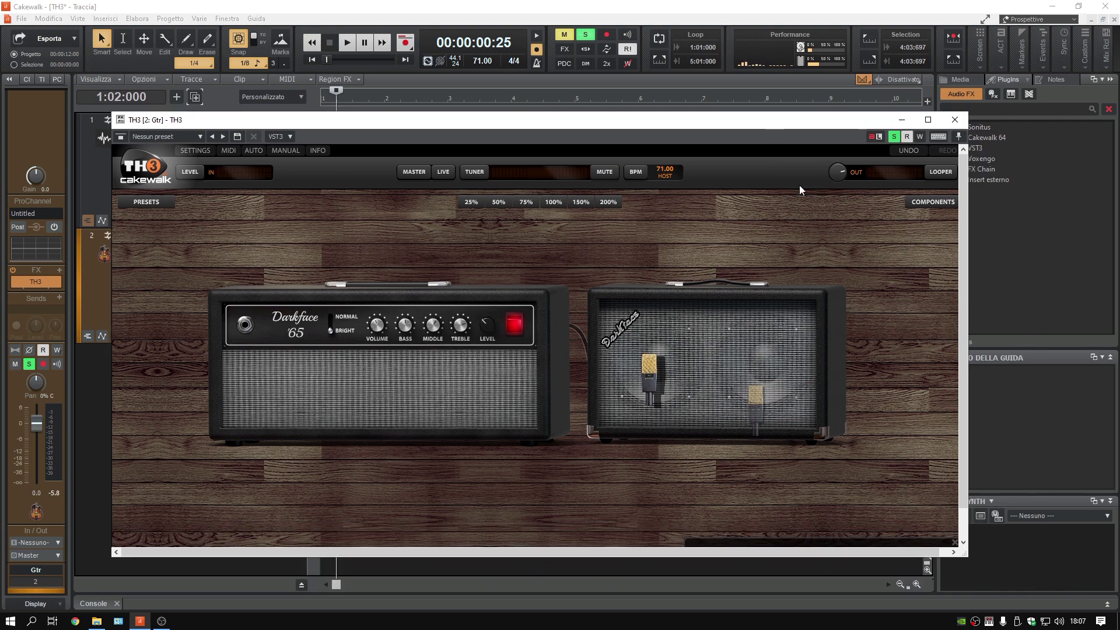
click(933, 202)
drag(855, 256, 396, 314)
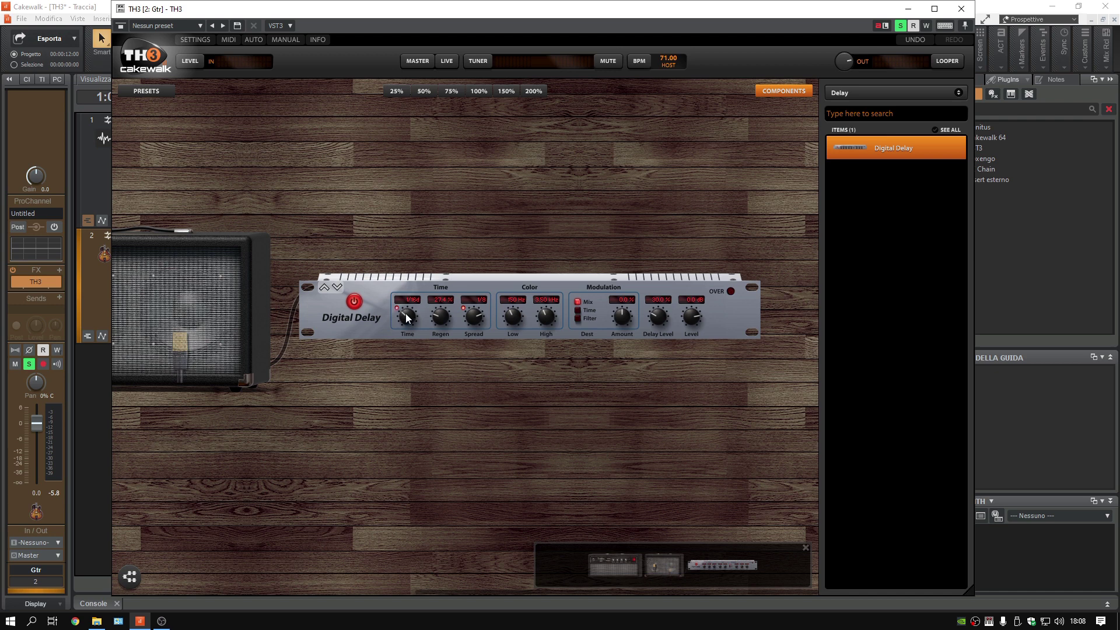
drag(406, 314, 404, 319)
Step: Insert the Analog Flanger from the Flanger components before the Darkface '65 amp and adjust its Speed knob during playback
click(895, 93)
click(853, 240)
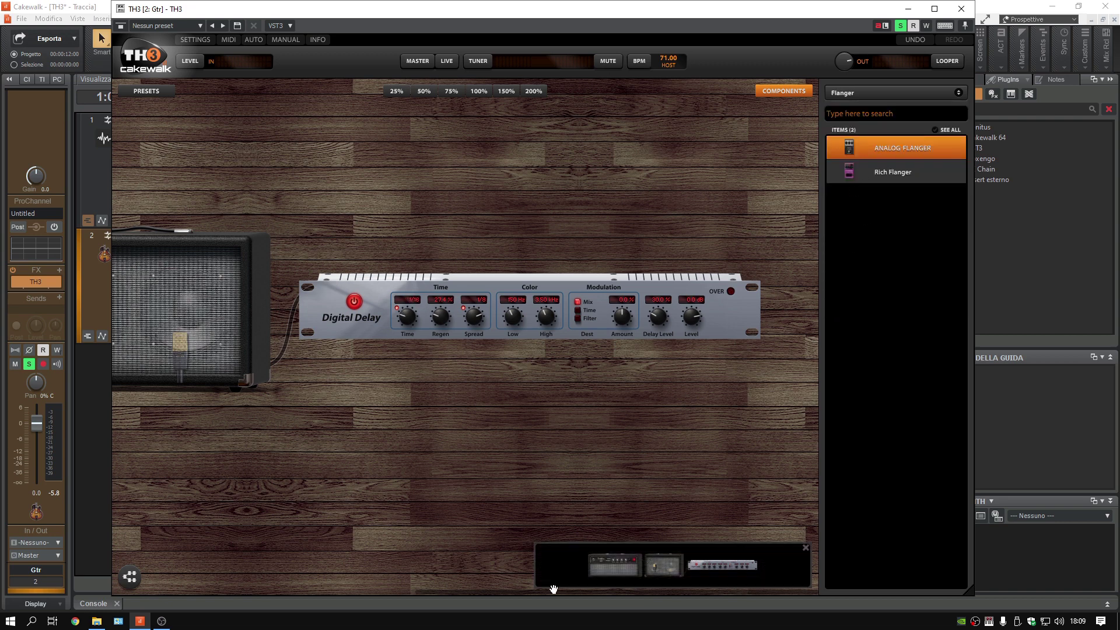
click(577, 567)
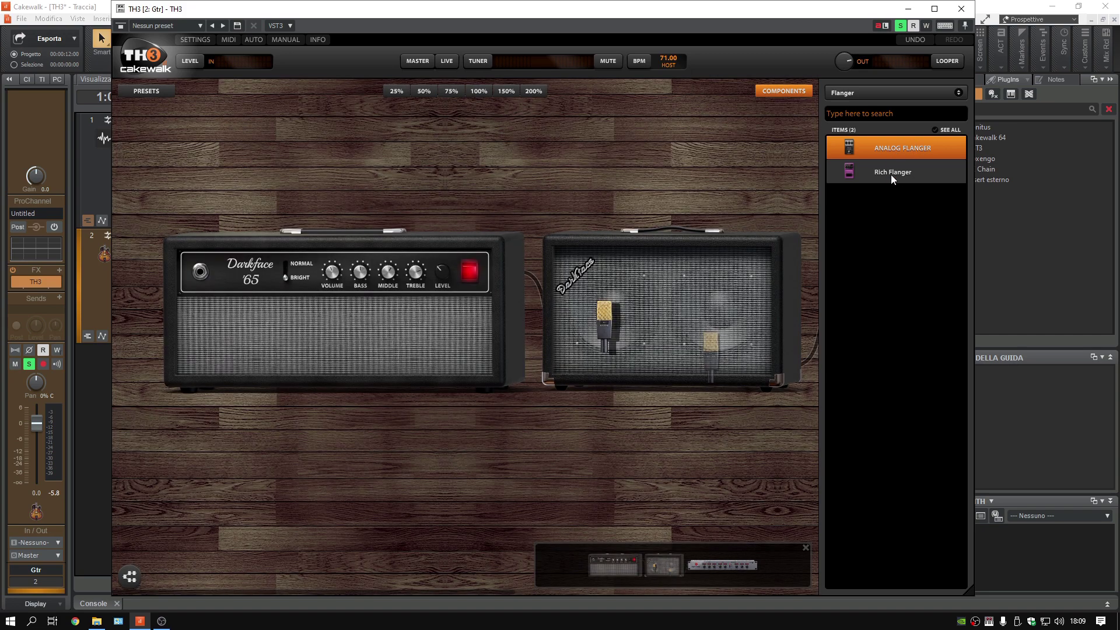
drag(881, 147, 126, 317)
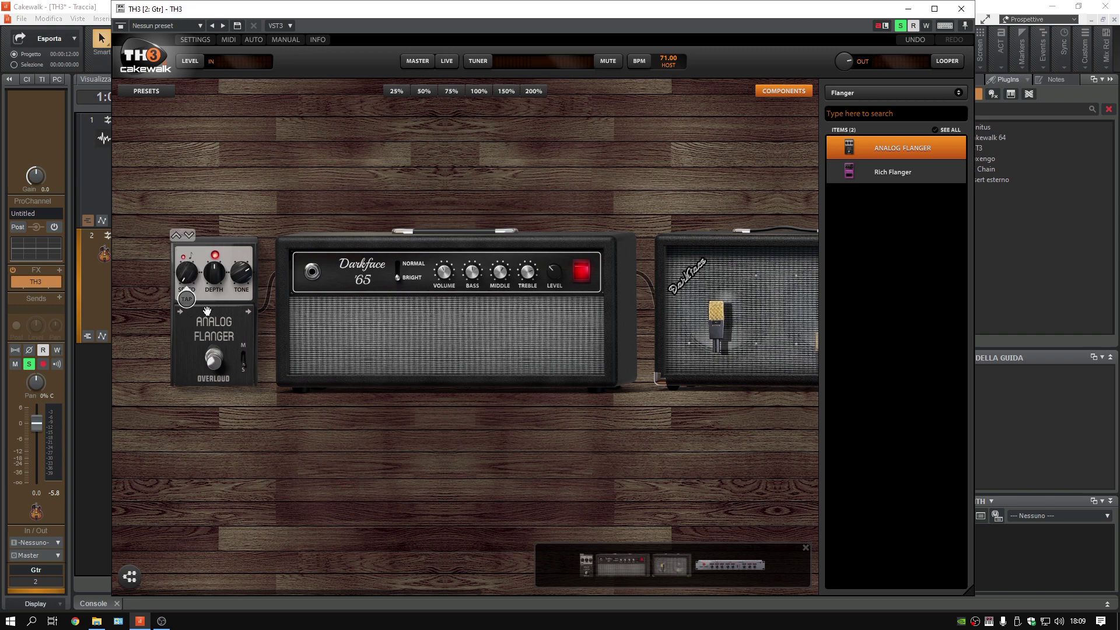
drag(189, 276, 189, 260)
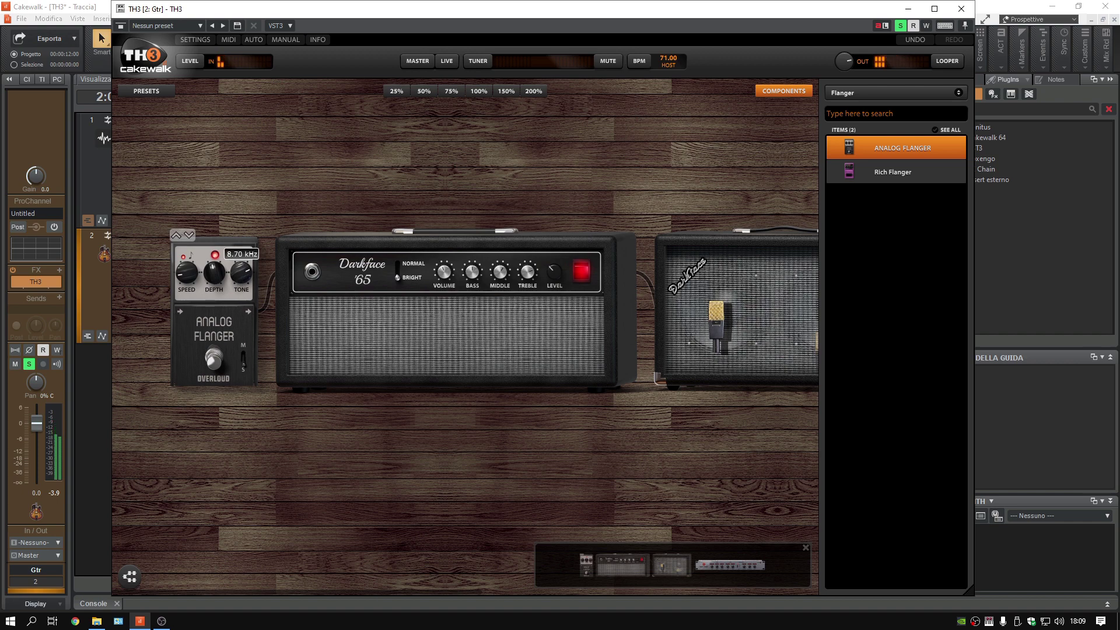
drag(189, 276, 189, 268)
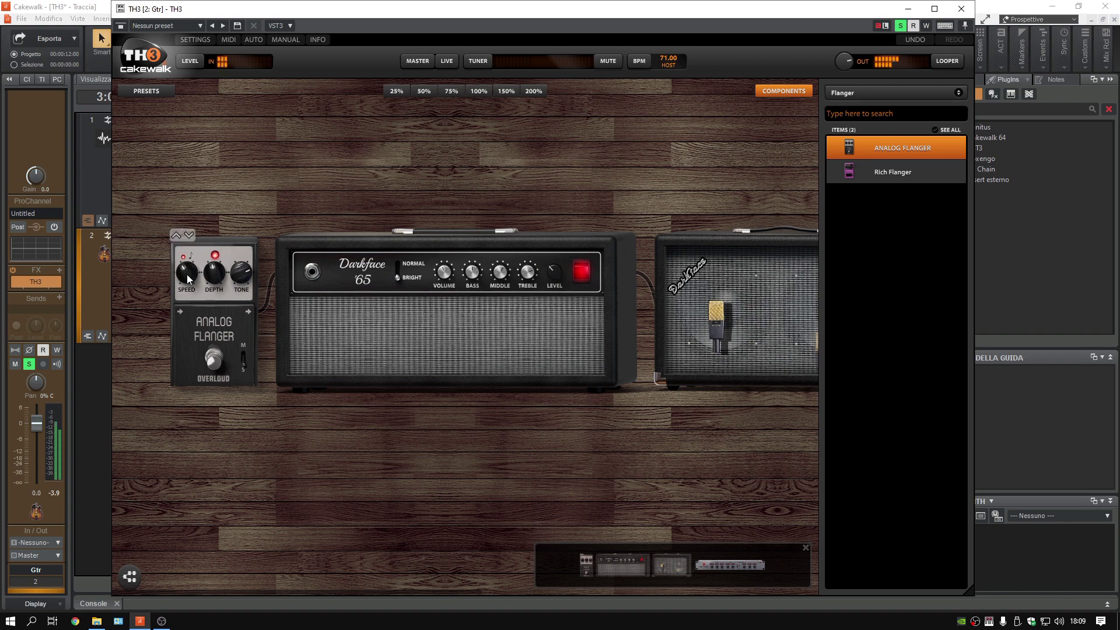